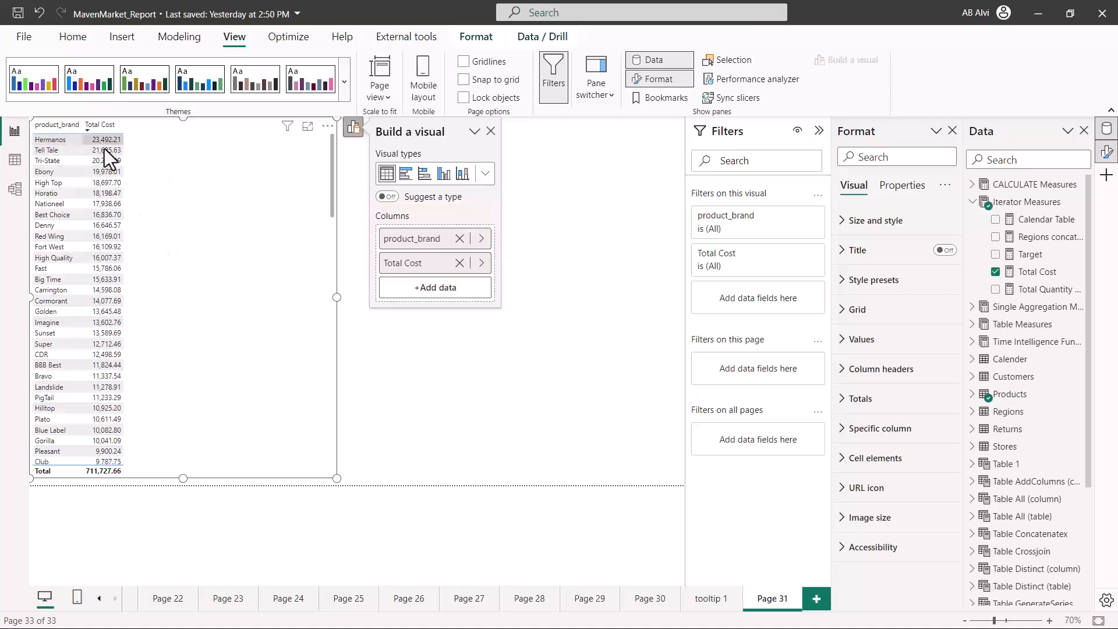
Step: Change the product_brand table into a matrix with sales_region as its columns
{"action": "left_click", "coordinate": [484, 173]}
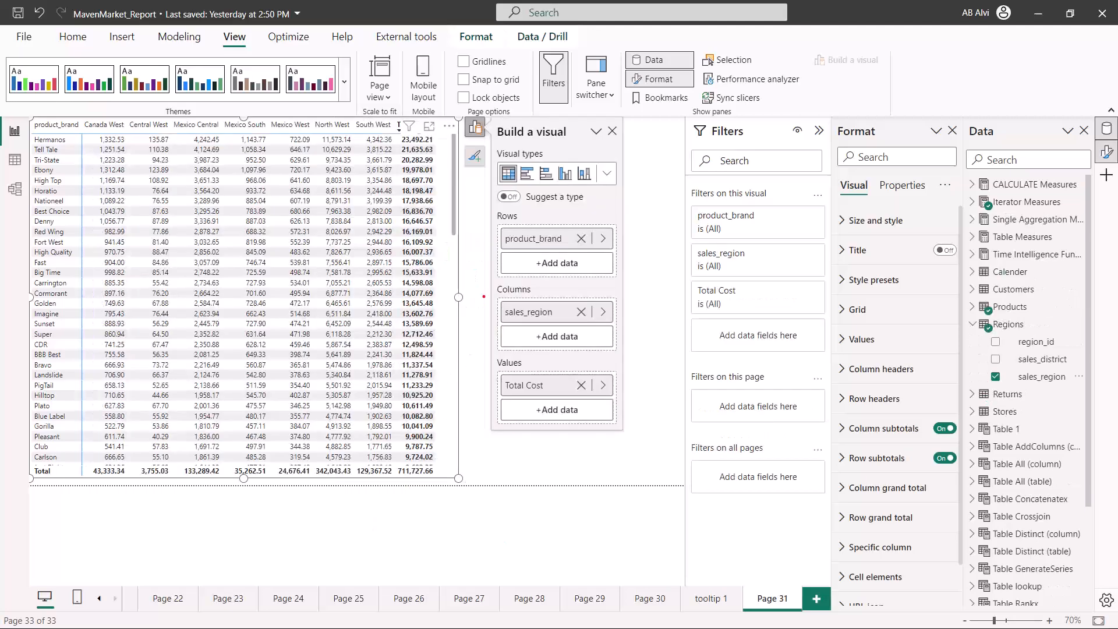
{"action": "left_click_drag", "start_coordinate": [492, 282], "coordinate": [624, 353]}
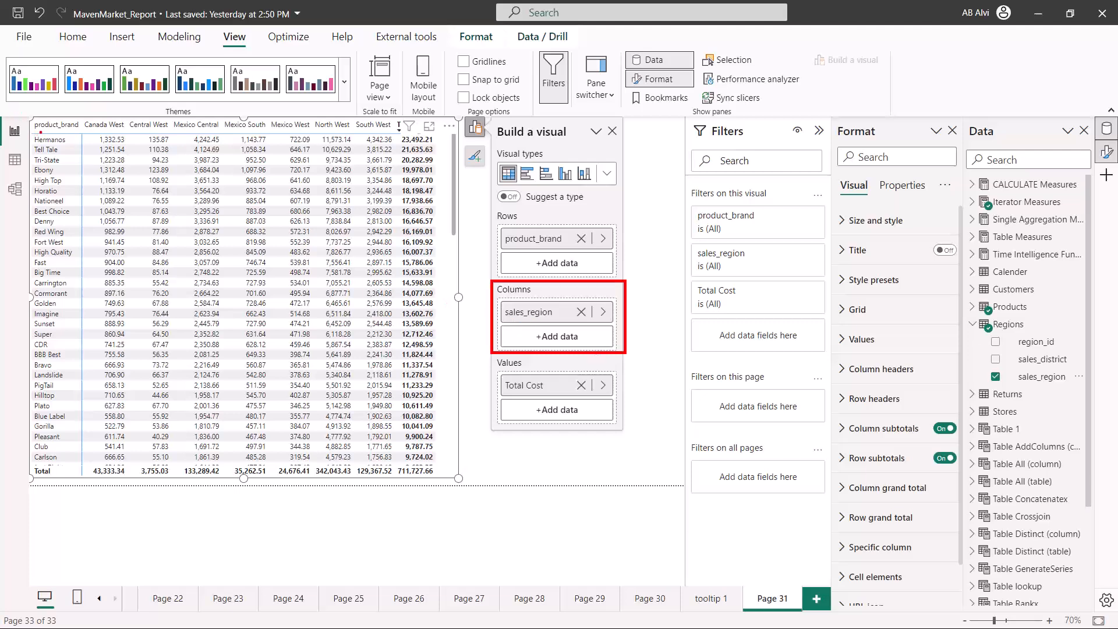
{"action": "left_click_drag", "start_coordinate": [73, 140], "coordinate": [68, 192]}
{"action": "left_click_drag", "start_coordinate": [121, 135], "coordinate": [177, 141]}
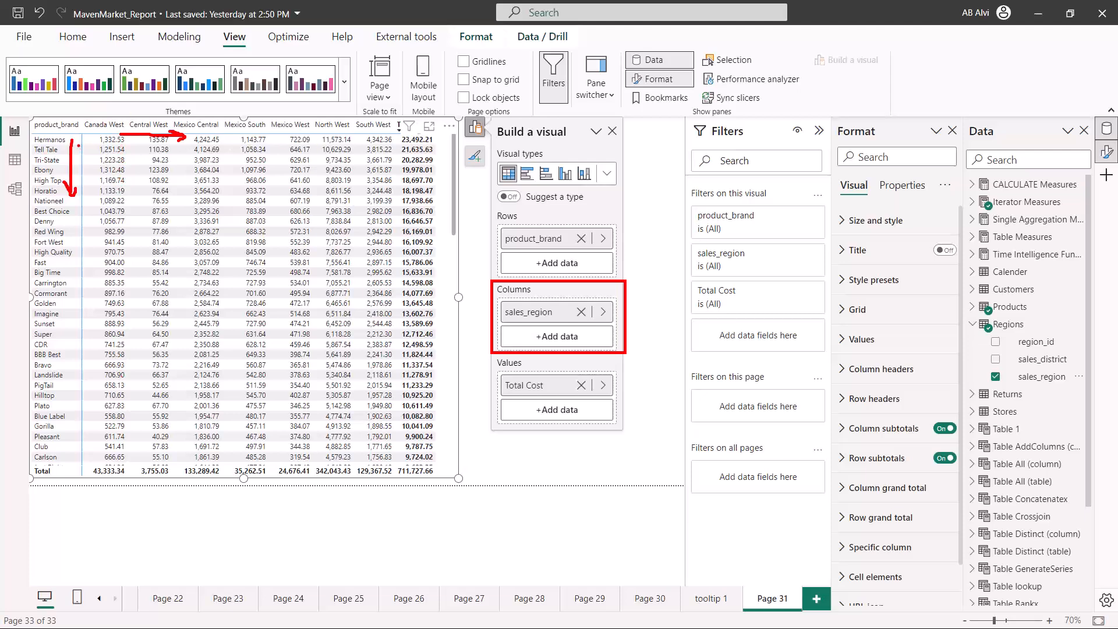
{"action": "key", "text": "Escape"}
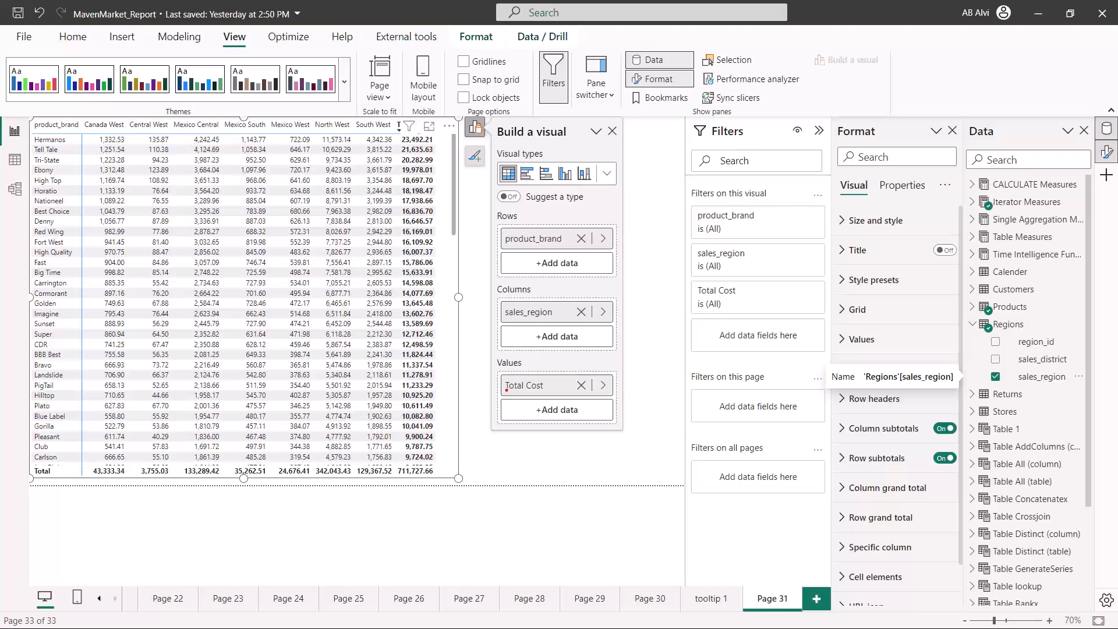
{"action": "left_click_drag", "start_coordinate": [506, 395], "coordinate": [541, 390]}
{"action": "left_click_drag", "start_coordinate": [508, 249], "coordinate": [558, 244]}
{"action": "mouse_move", "coordinate": [630, 223]}
{"action": "left_mouse_down"}
{"action": "mouse_move", "coordinate": [666, 222]}
{"action": "mouse_move", "coordinate": [660, 232]}
{"action": "left_mouse_up"}
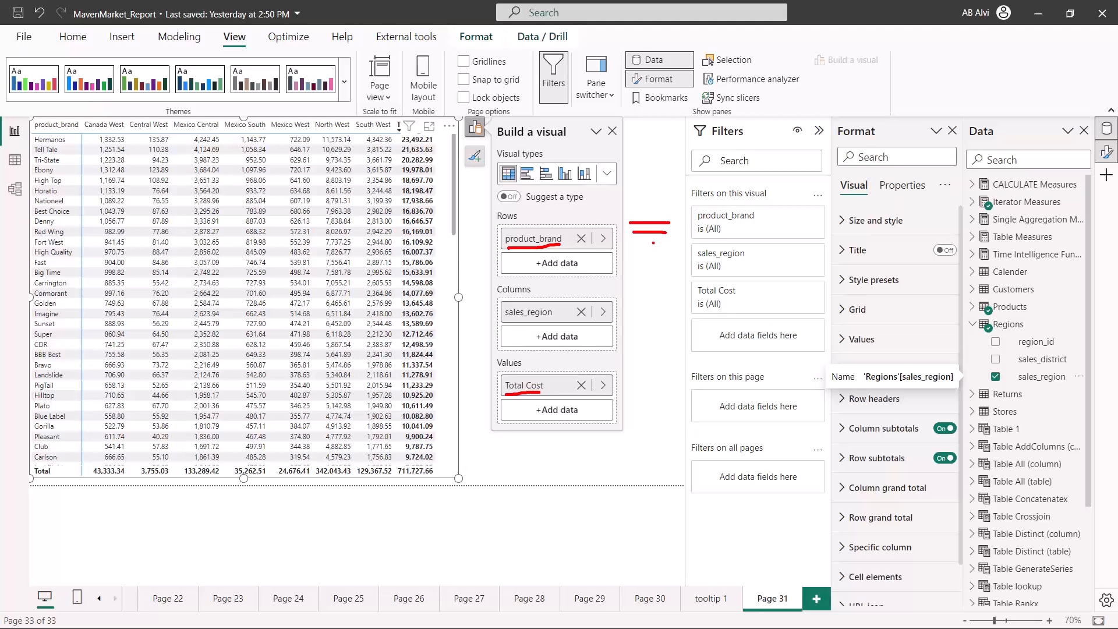
{"action": "key", "text": "Escape"}
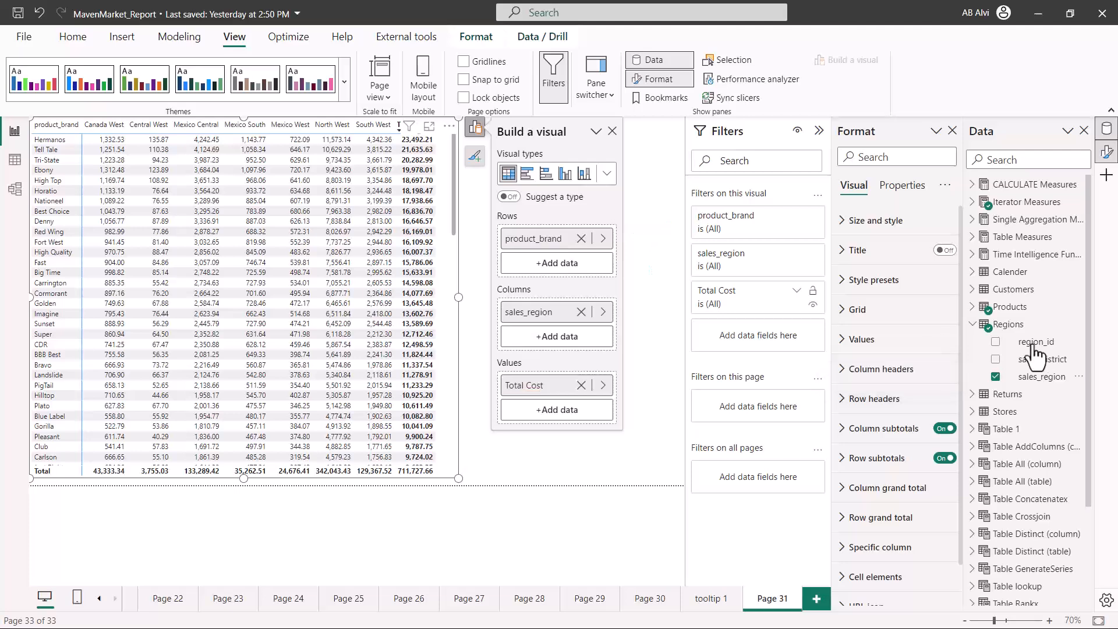
Step: Add product_name from the Products table beneath product_brand in the matrix rows, and widen the matrix
{"action": "left_click", "coordinate": [973, 324]}
{"action": "left_click", "coordinate": [972, 307]}
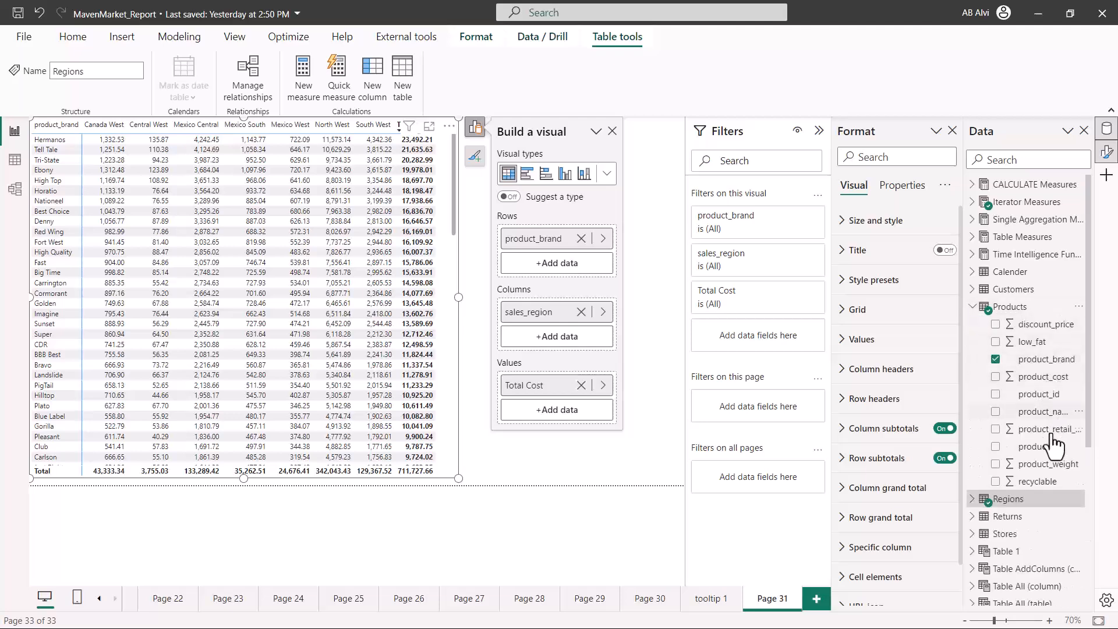
{"action": "left_click_drag", "start_coordinate": [1046, 415], "coordinate": [571, 263]}
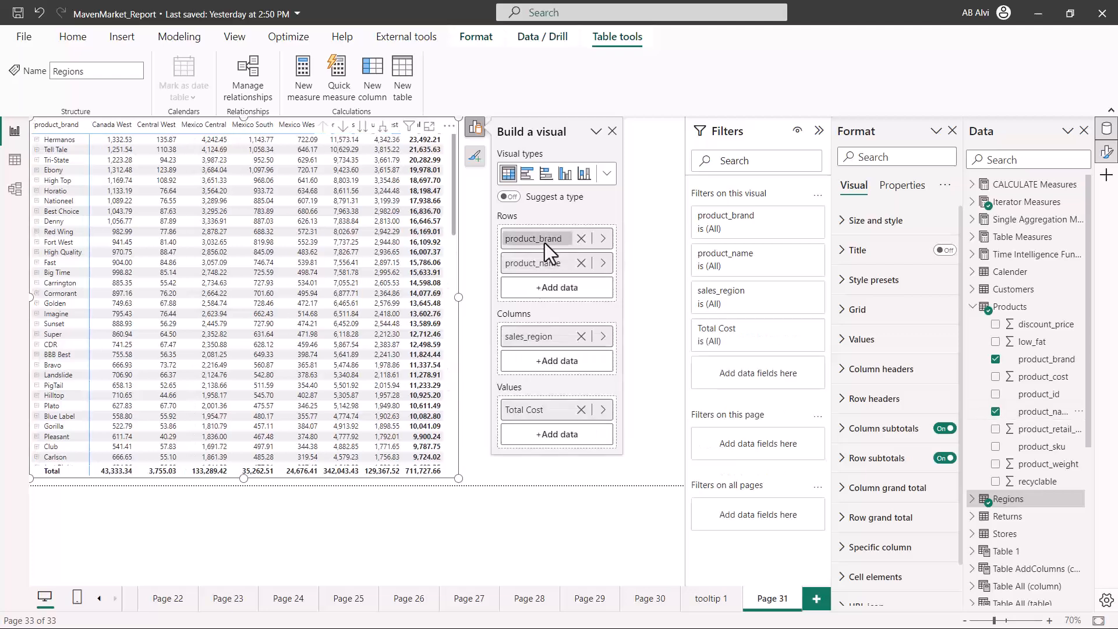
{"action": "left_click_drag", "start_coordinate": [458, 297], "coordinate": [497, 299]}
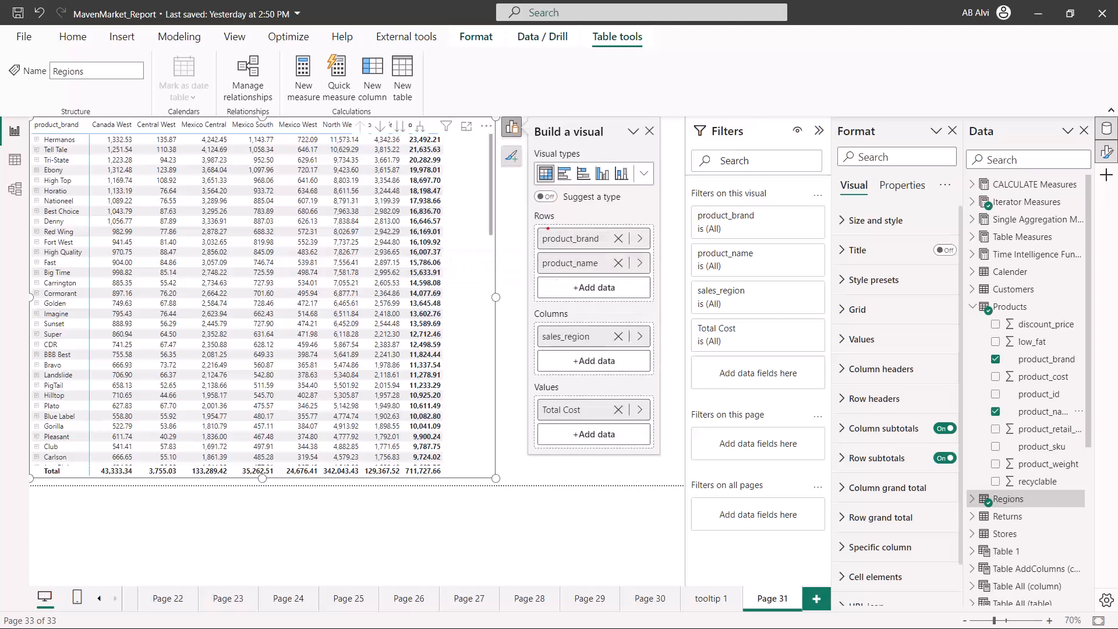
{"action": "left_click_drag", "start_coordinate": [527, 220], "coordinate": [658, 289]}
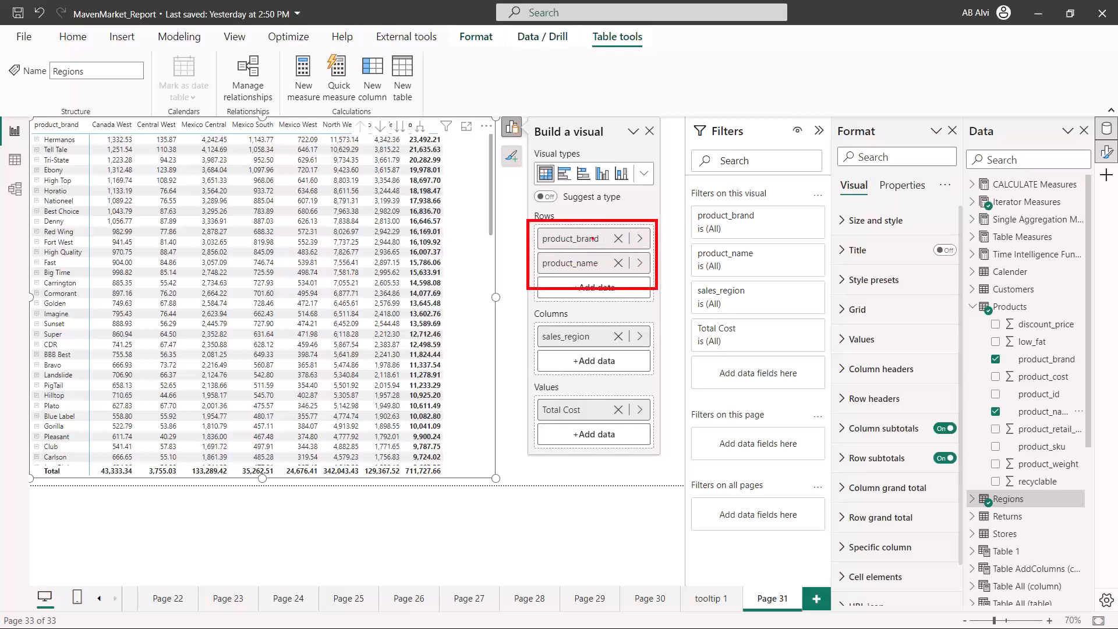
{"action": "mouse_move", "coordinate": [593, 231]}
{"action": "left_mouse_down"}
{"action": "mouse_move", "coordinate": [612, 229]}
{"action": "mouse_move", "coordinate": [616, 249]}
{"action": "left_mouse_up"}
{"action": "mouse_move", "coordinate": [349, 113]}
{"action": "left_mouse_down"}
{"action": "mouse_move", "coordinate": [404, 153]}
{"action": "mouse_move", "coordinate": [497, 152]}
{"action": "left_mouse_up"}
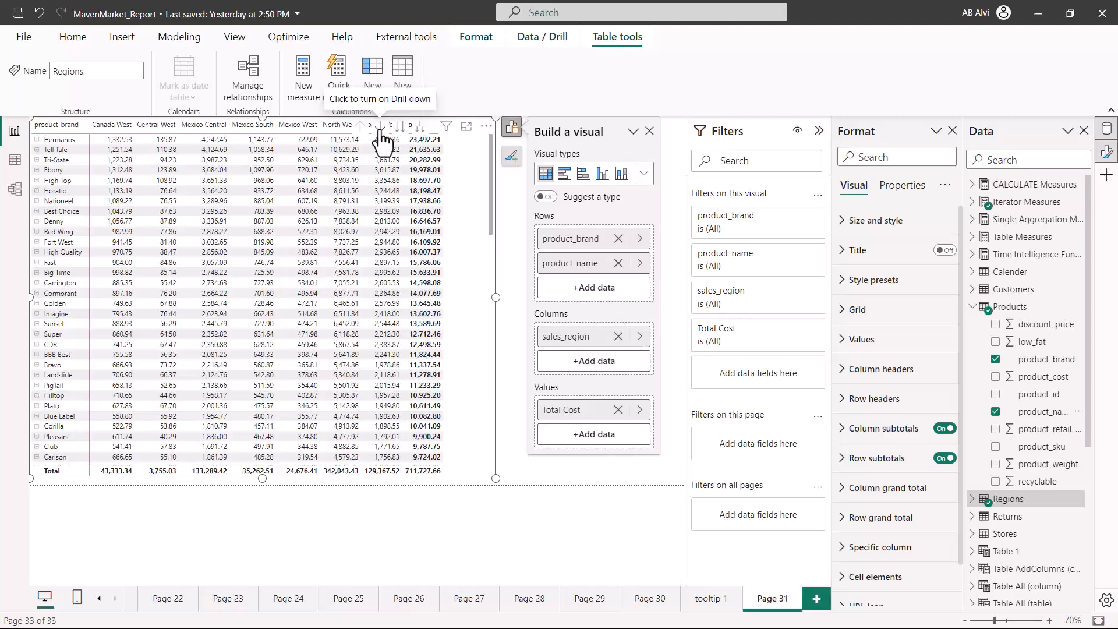
Step: Turn on drill-down mode and take the whole matrix to the product_name level, widening it to fit all its columns
{"action": "left_click", "coordinate": [381, 127]}
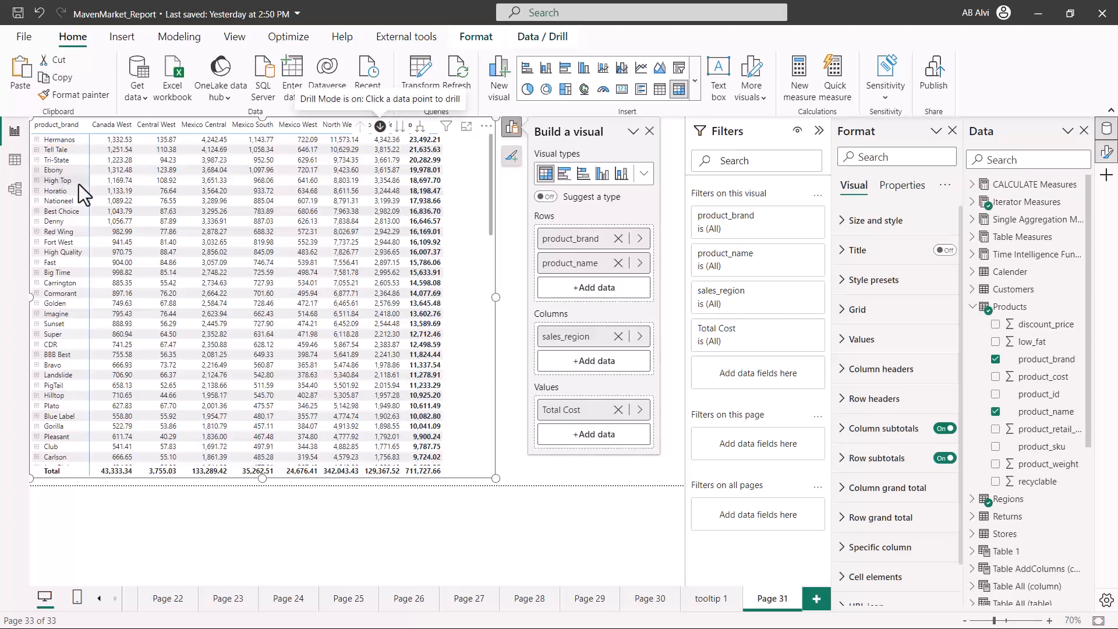
{"action": "left_click", "coordinate": [400, 133]}
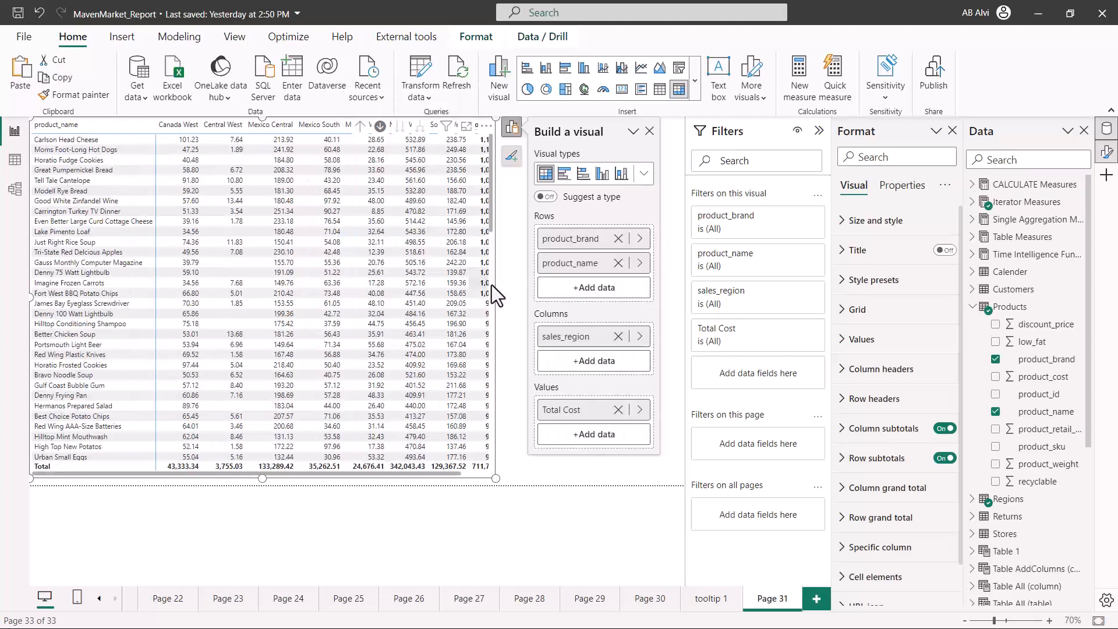
{"action": "left_click_drag", "start_coordinate": [494, 297], "coordinate": [557, 301]}
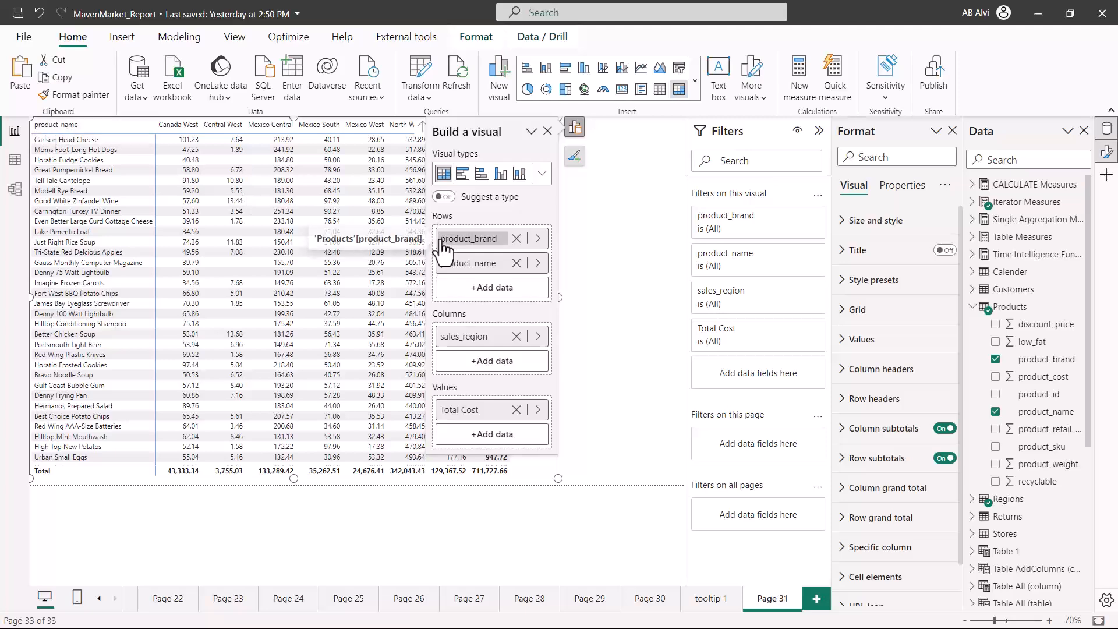
{"action": "mouse_move", "coordinate": [452, 247]}
{"action": "left_mouse_down"}
{"action": "mouse_move", "coordinate": [495, 247]}
{"action": "mouse_move", "coordinate": [495, 265]}
{"action": "left_mouse_up"}
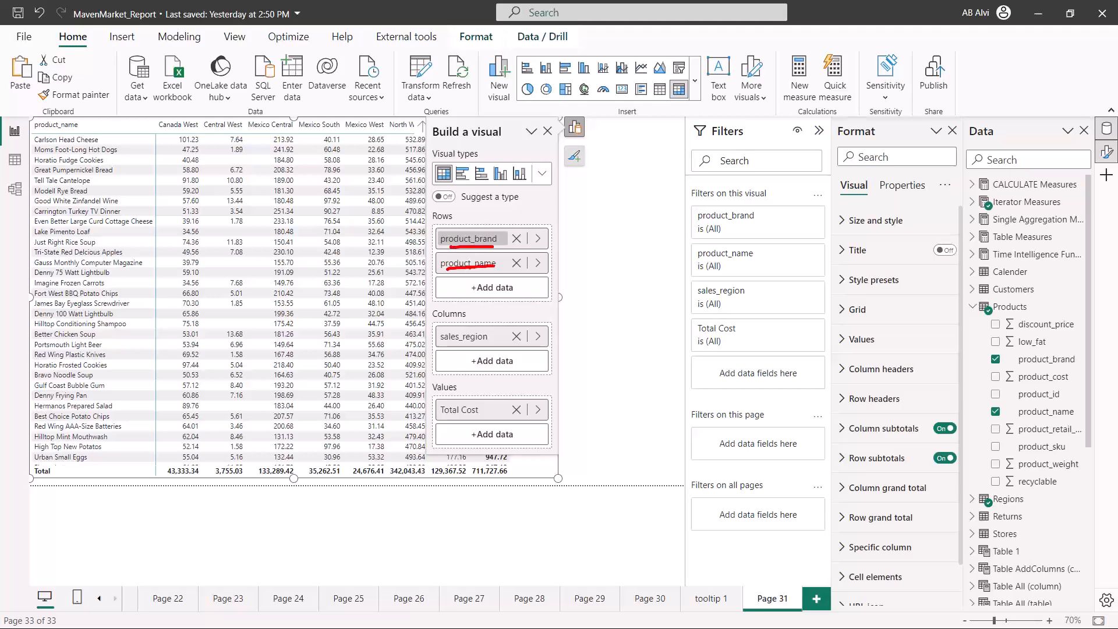
{"action": "mouse_move", "coordinate": [550, 237]}
{"action": "left_mouse_down"}
{"action": "mouse_move", "coordinate": [541, 253]}
{"action": "mouse_move", "coordinate": [554, 271]}
{"action": "left_mouse_up"}
{"action": "key", "text": "Escape"}
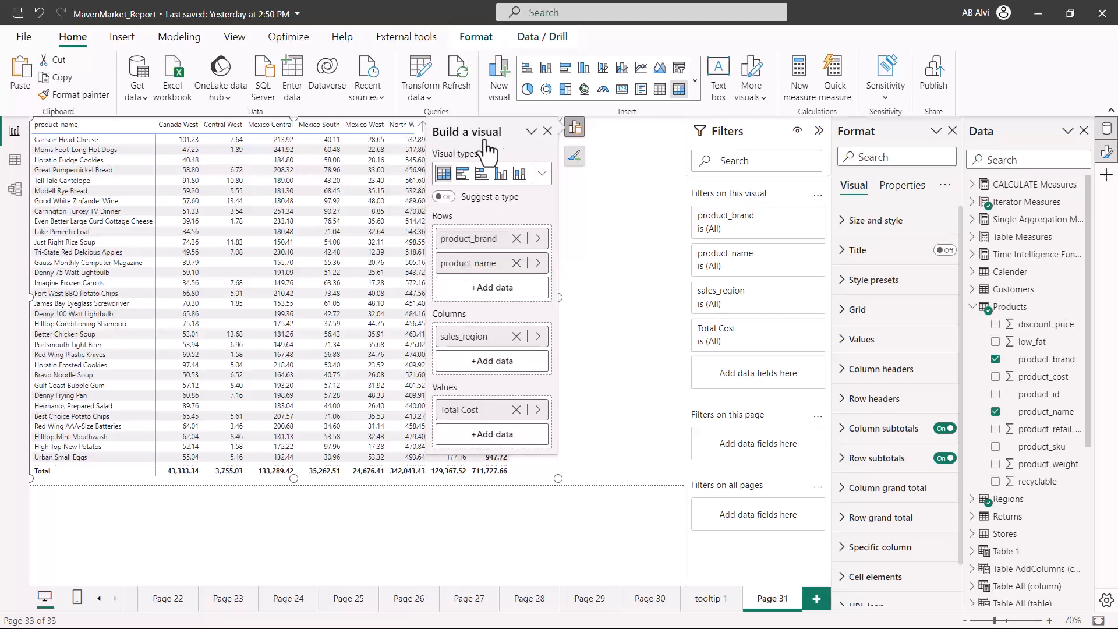
Step: Drill the matrix back up to product_brand and expand every brand down one level to its product names
{"action": "left_click", "coordinate": [530, 130]}
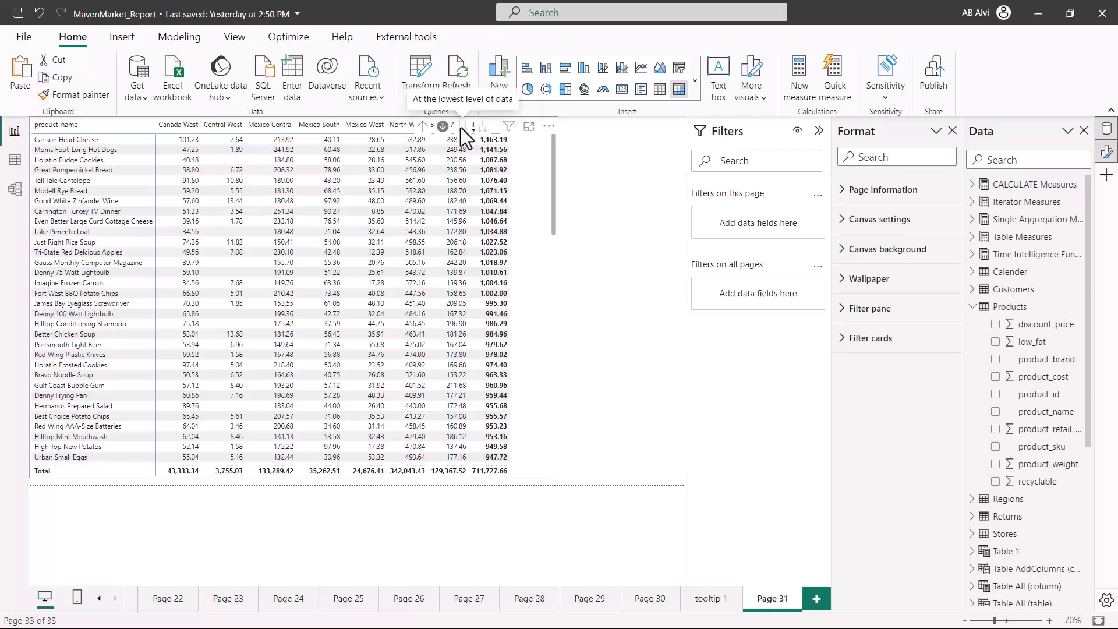
{"action": "left_click", "coordinate": [423, 127]}
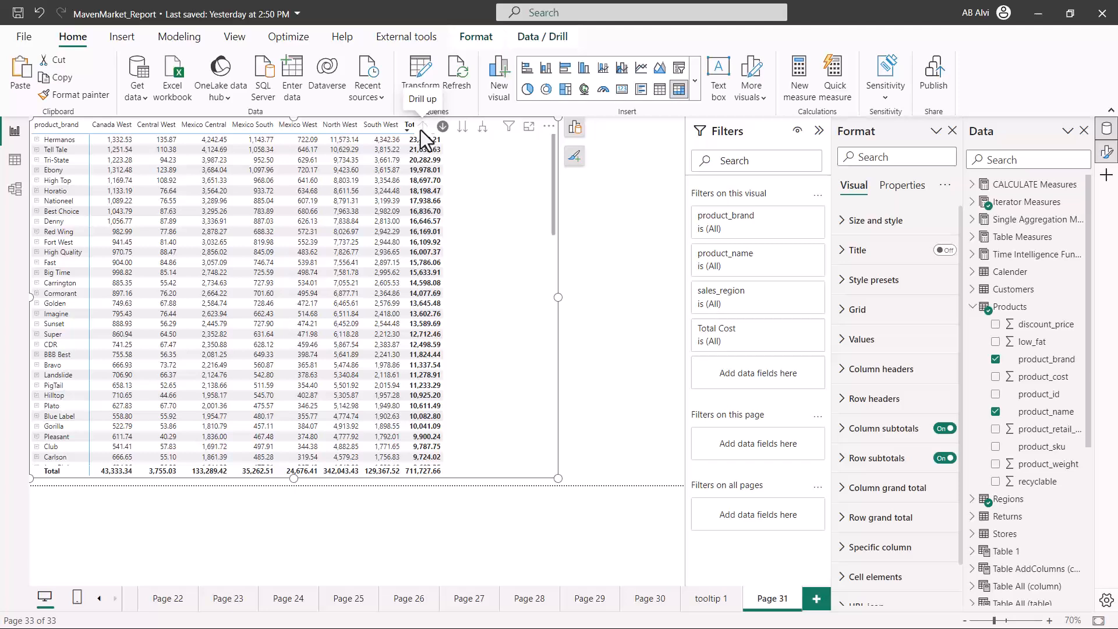
{"action": "left_click", "coordinate": [482, 137]}
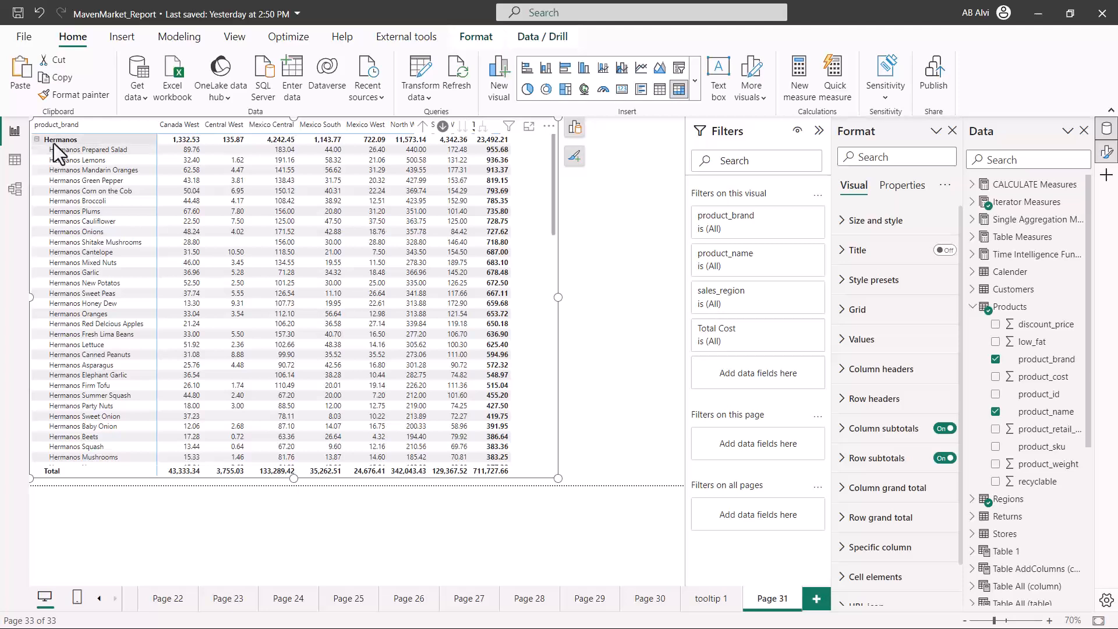
Step: Collapse the Hermanos group in the matrix and drill the rows back up to the product_brand level
{"action": "mouse_move", "coordinate": [44, 145]}
{"action": "left_mouse_down"}
{"action": "mouse_move", "coordinate": [61, 146]}
{"action": "mouse_move", "coordinate": [42, 220]}
{"action": "left_mouse_up"}
{"action": "scroll", "coordinate": [116, 250], "scroll_direction": "down", "scroll_amount": 6}
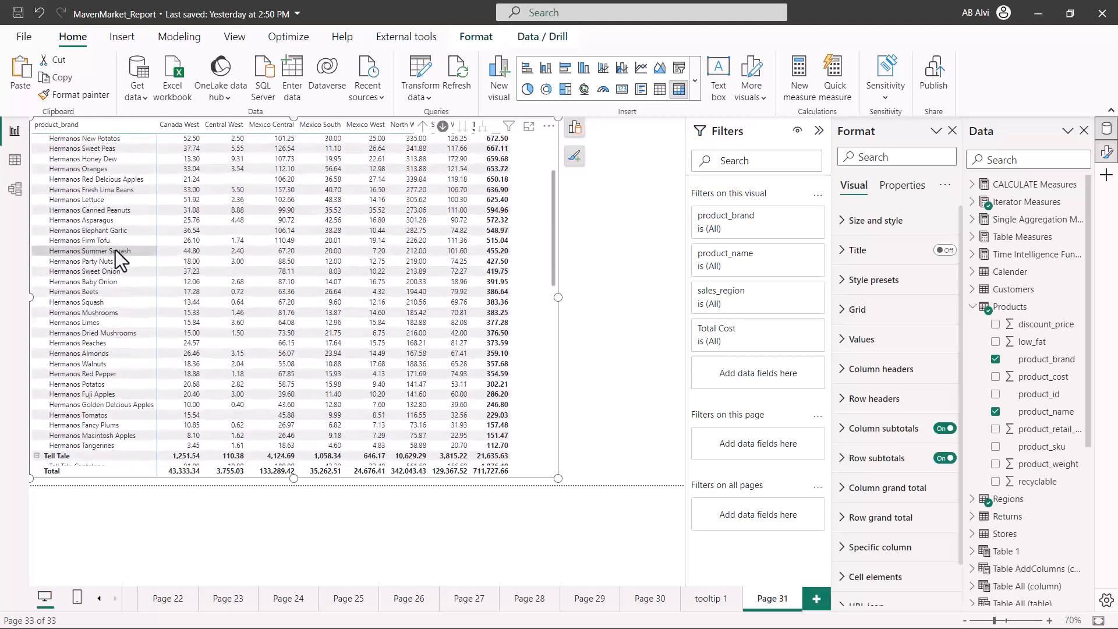
{"action": "scroll", "coordinate": [115, 250], "scroll_direction": "down", "scroll_amount": 5}
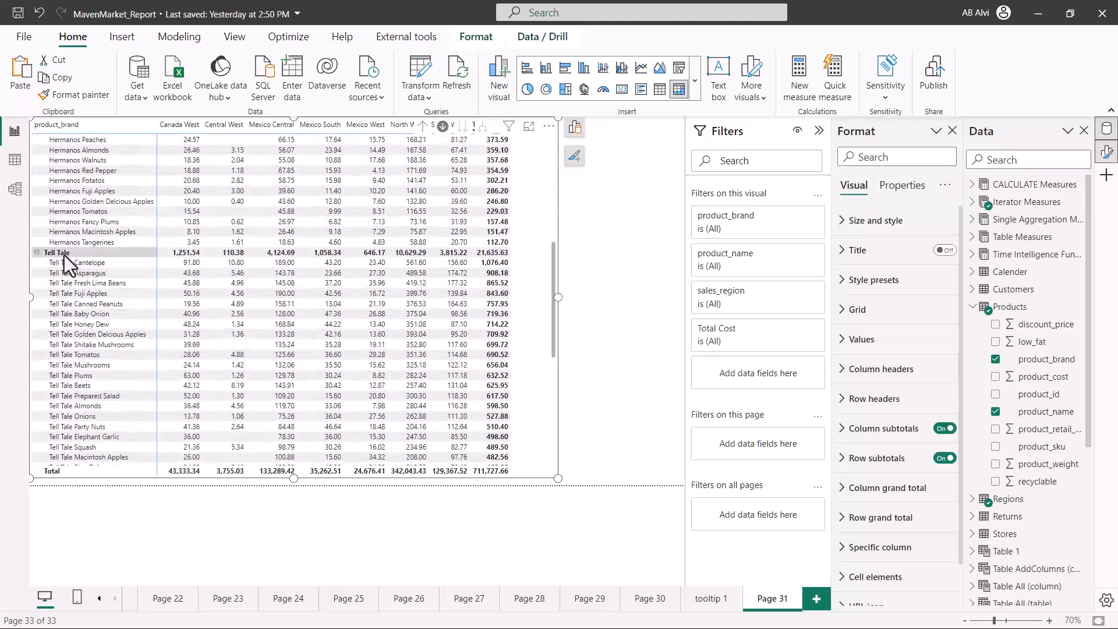
{"action": "scroll", "coordinate": [78, 333], "scroll_direction": "down", "scroll_amount": 4}
{"action": "scroll", "coordinate": [78, 333], "scroll_direction": "up", "scroll_amount": 3}
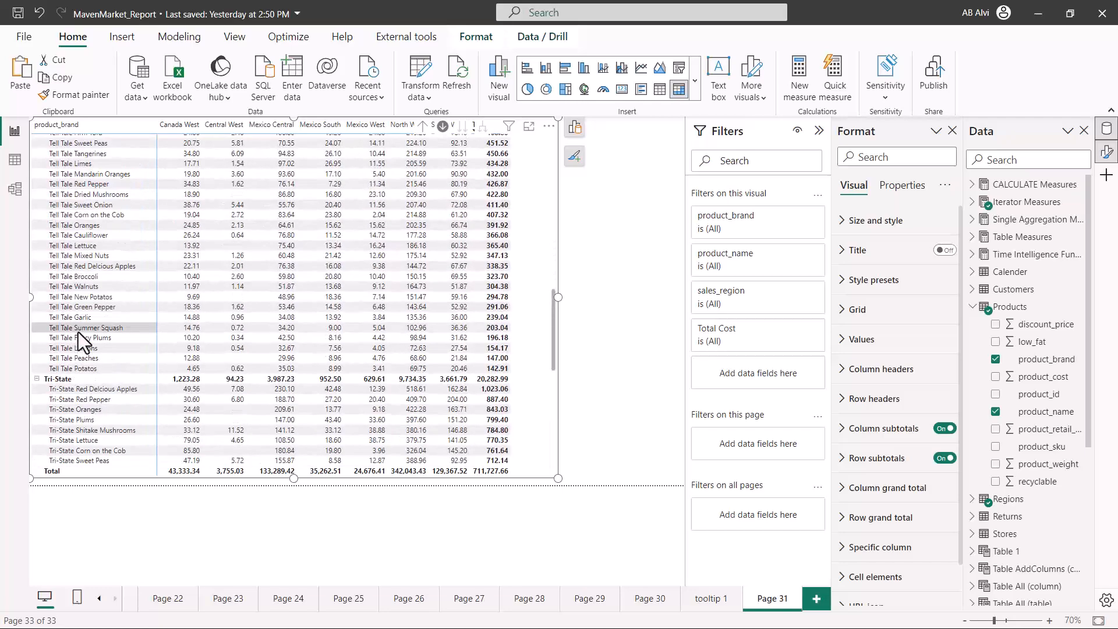
{"action": "scroll", "coordinate": [78, 332], "scroll_direction": "up", "scroll_amount": 10}
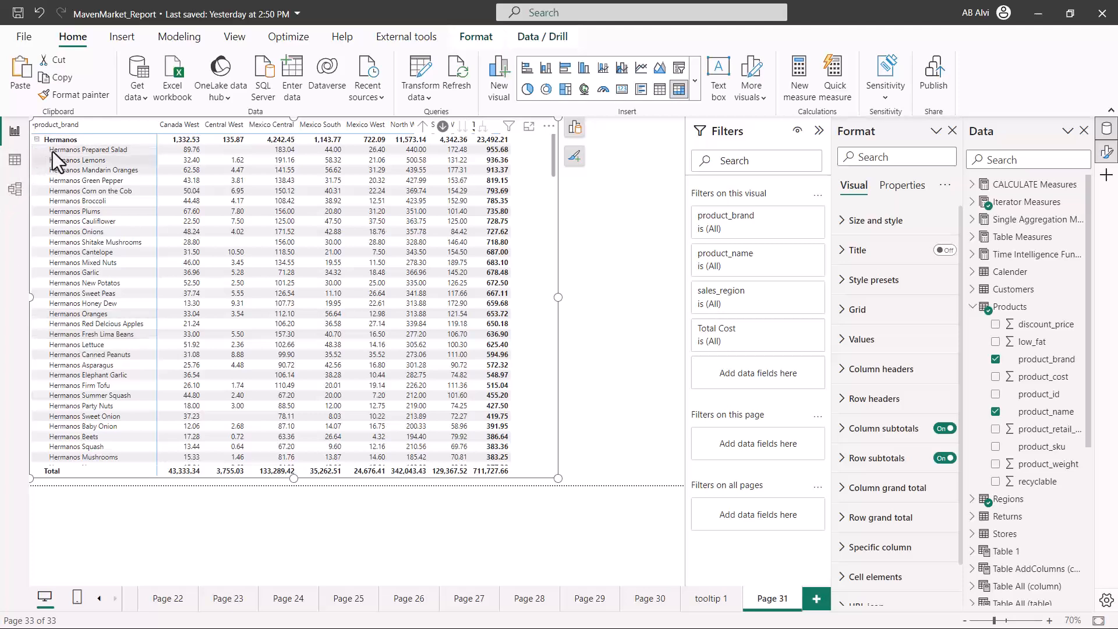
{"action": "left_click", "coordinate": [36, 140]}
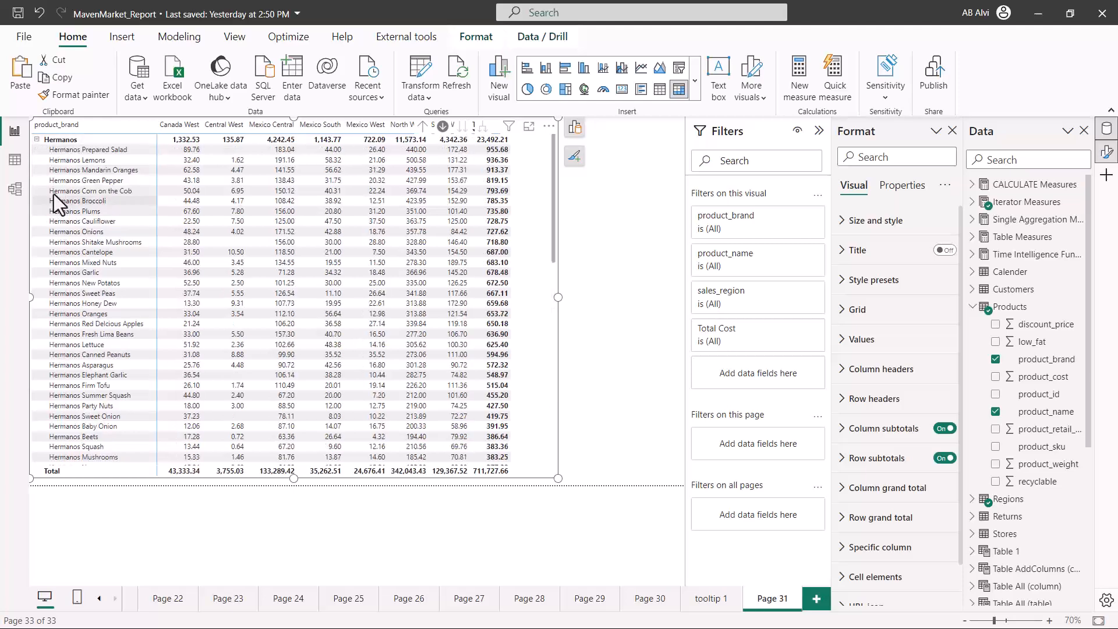
{"action": "left_click", "coordinate": [37, 140]}
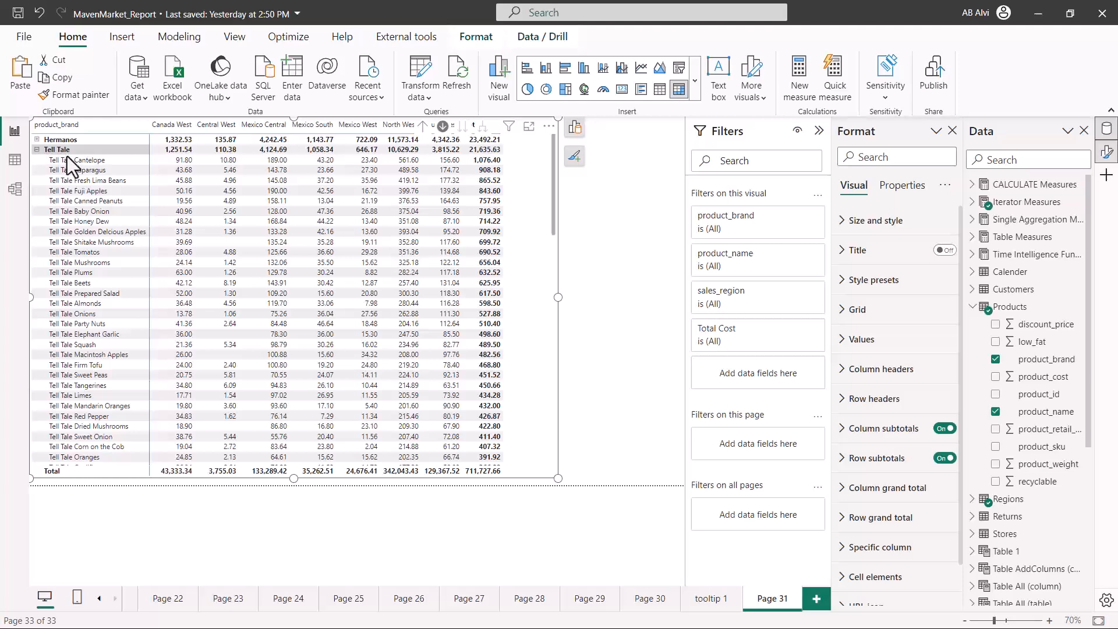
{"action": "left_click", "coordinate": [423, 127]}
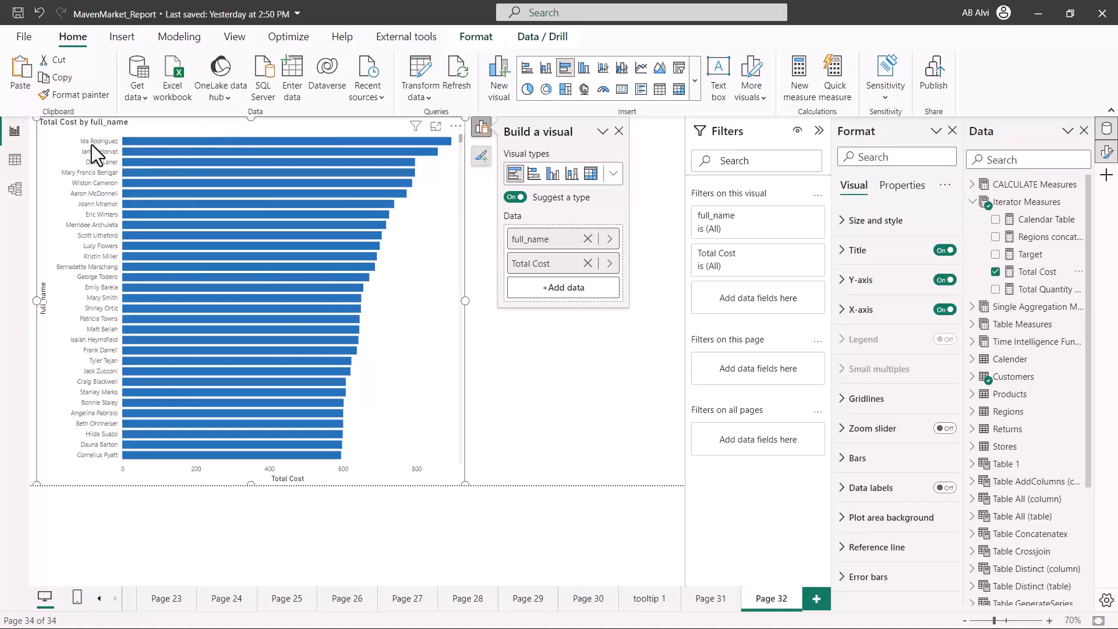
{"action": "left_click_drag", "start_coordinate": [84, 128], "coordinate": [117, 128]}
{"action": "left_click_drag", "start_coordinate": [42, 132], "coordinate": [84, 132]}
{"action": "key", "text": "Escape"}
{"action": "key", "text": "ctrl+2"}
{"action": "left_click_drag", "start_coordinate": [79, 143], "coordinate": [107, 142]}
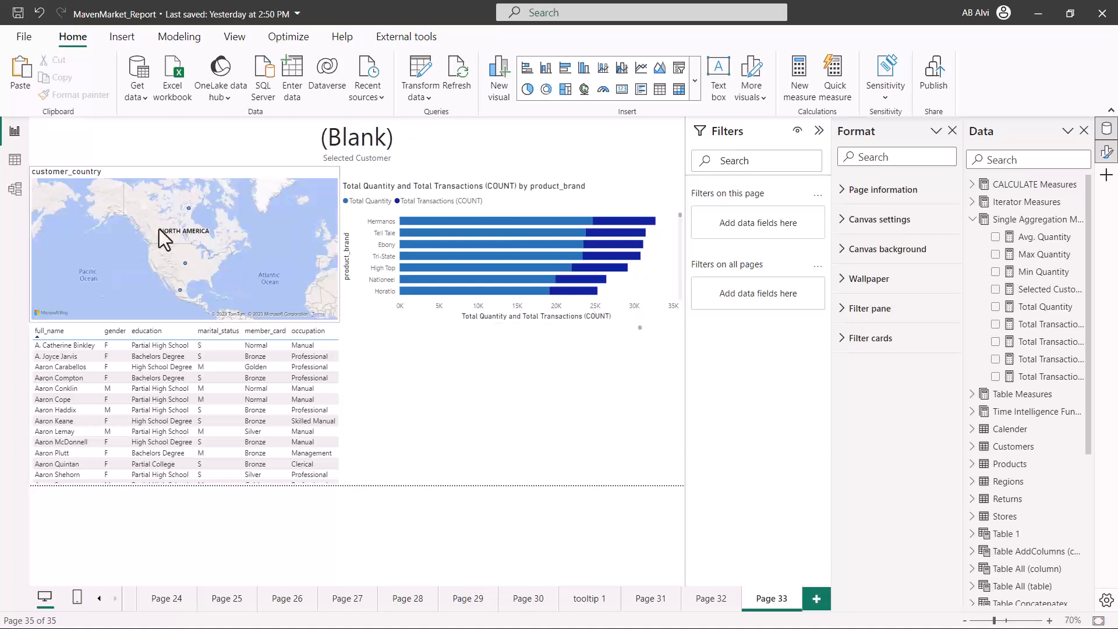
Step: Examine which fields feed the customer_country map, the product_brand bar chart, the customer details table and the Selected Customer card on Page 33
{"action": "left_click", "coordinate": [313, 180]}
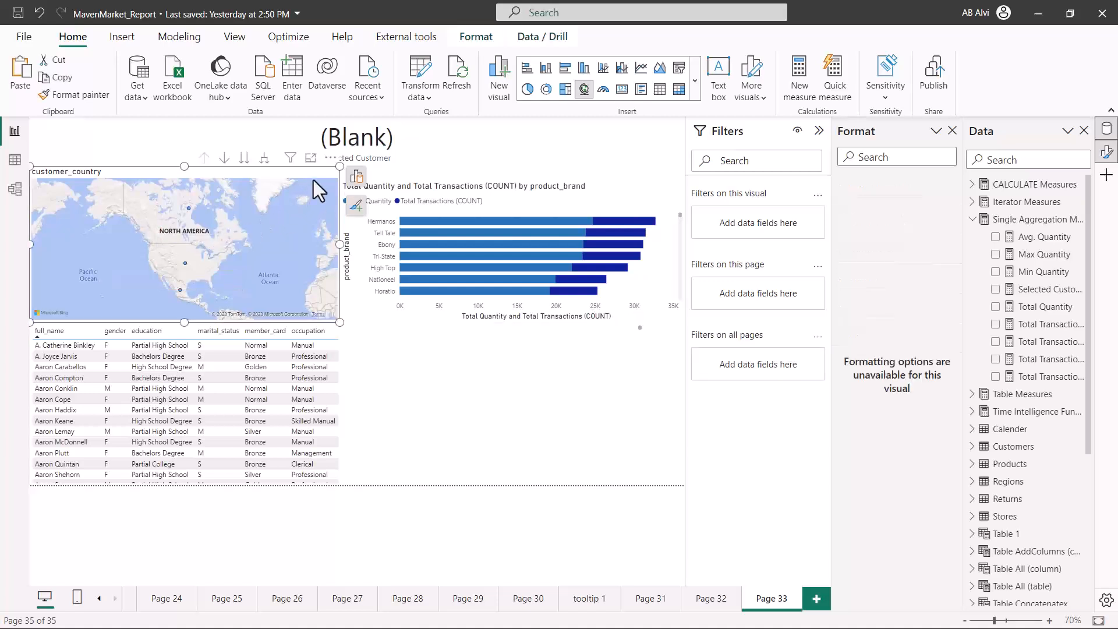
{"action": "left_click", "coordinate": [356, 176]}
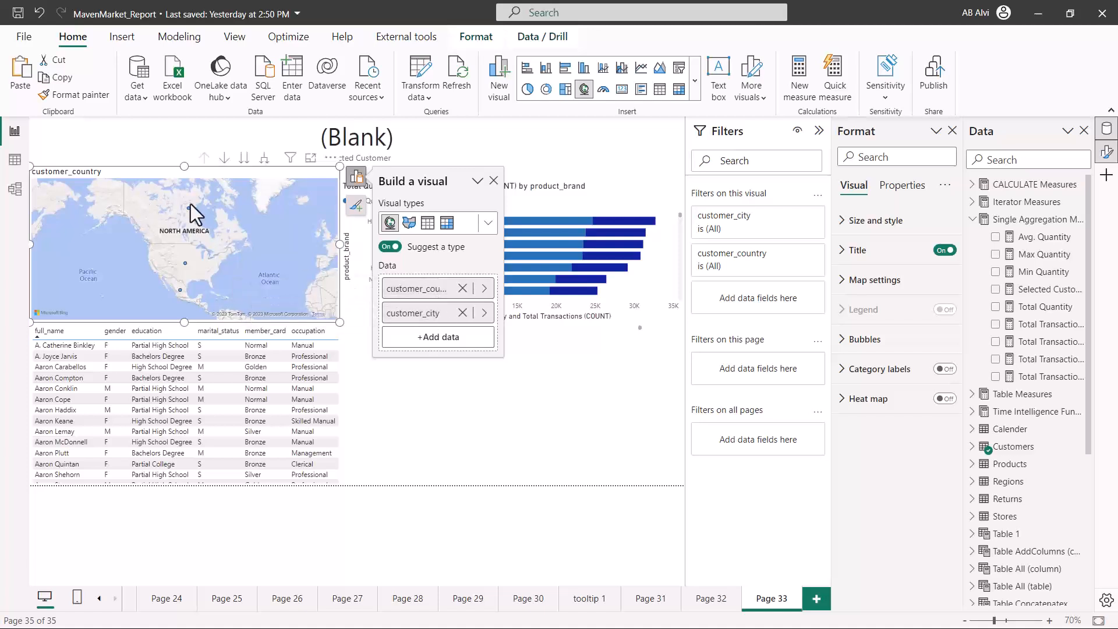
{"action": "left_click", "coordinate": [595, 203]}
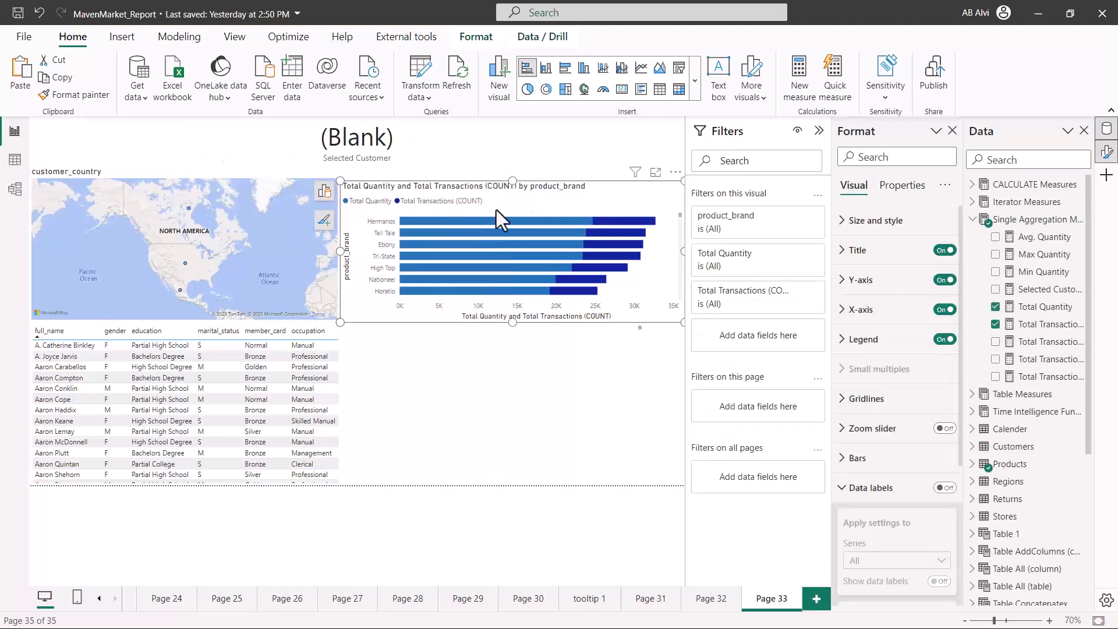
{"action": "left_click", "coordinate": [324, 192]}
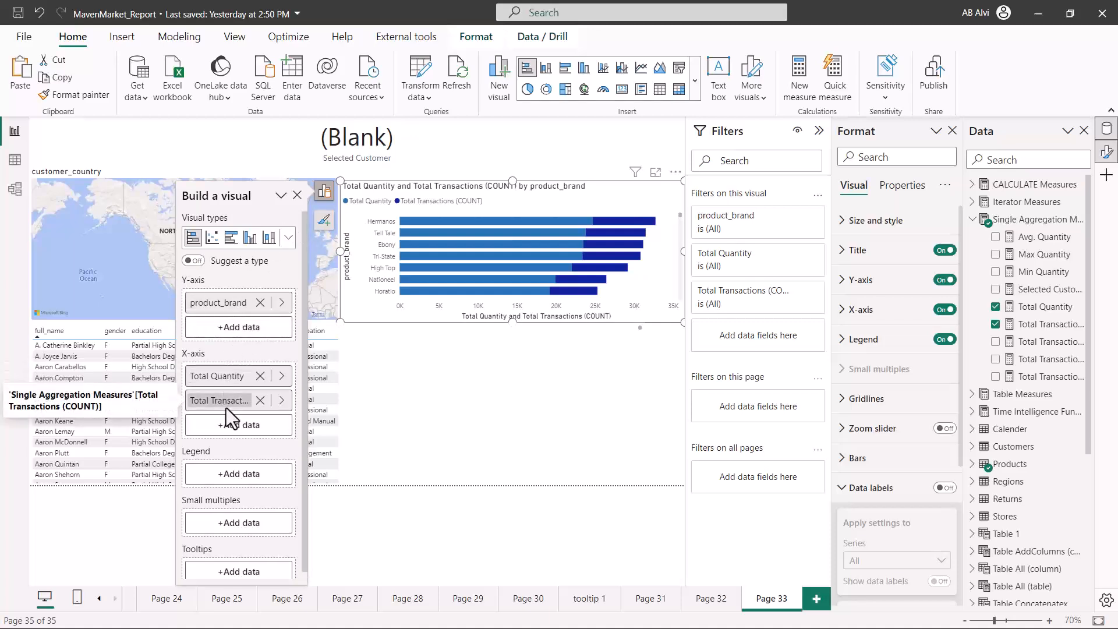
{"action": "left_click", "coordinate": [434, 372]}
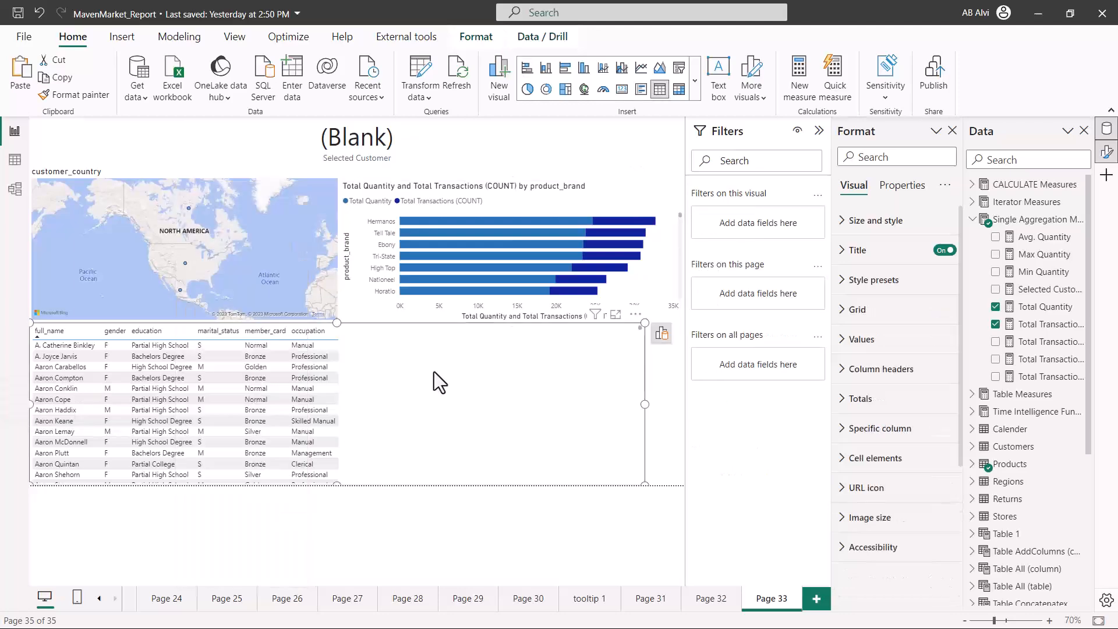
{"action": "left_click", "coordinate": [661, 333]}
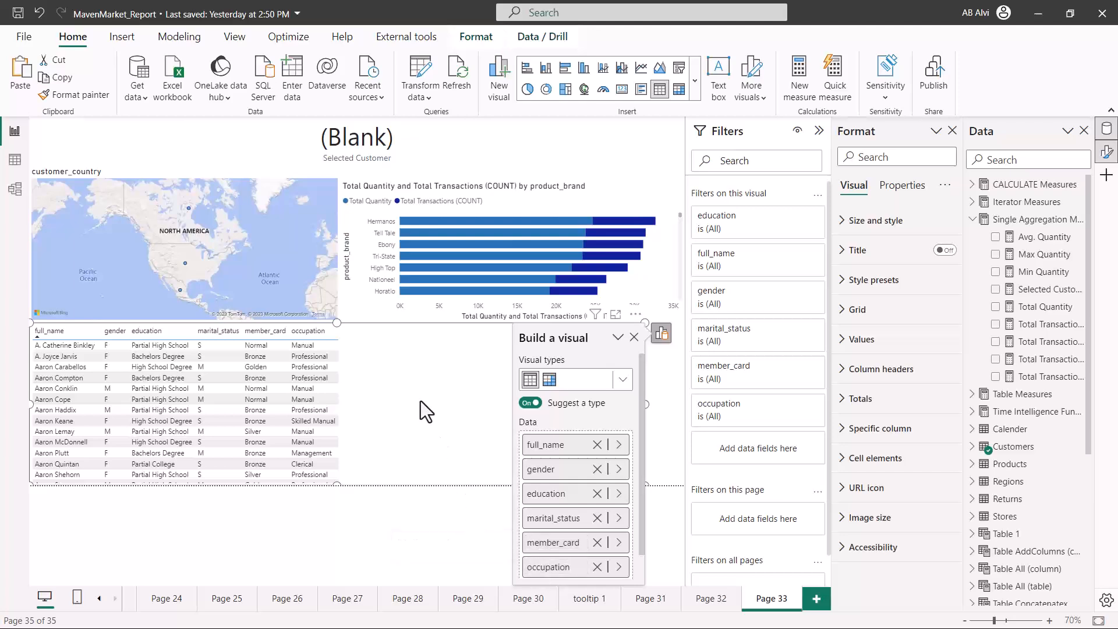
{"action": "left_click", "coordinate": [475, 156]}
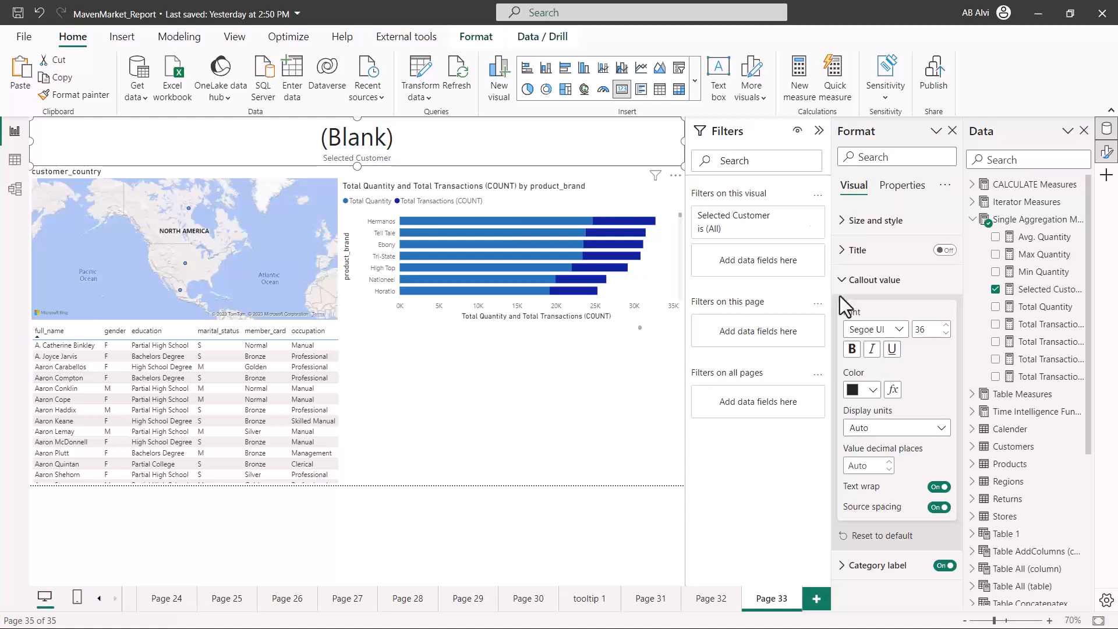
{"action": "left_click", "coordinate": [854, 280]}
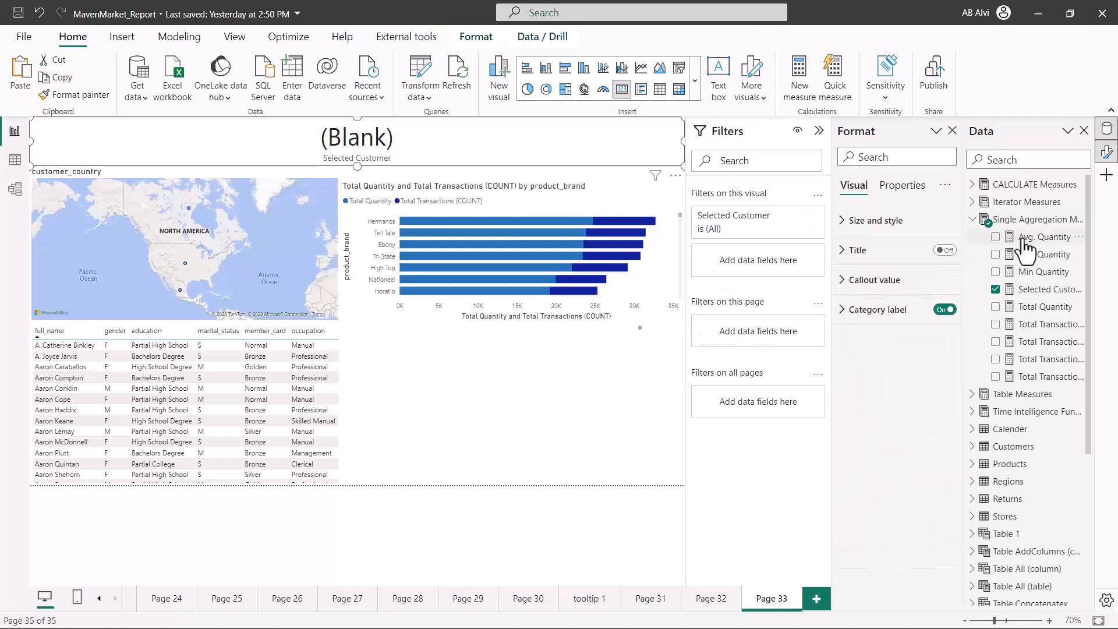
Step: Open the Selected Customer measure's DAX formula and enlarge its text to examine the SELECTEDVALUE expression
{"action": "left_click", "coordinate": [1031, 290]}
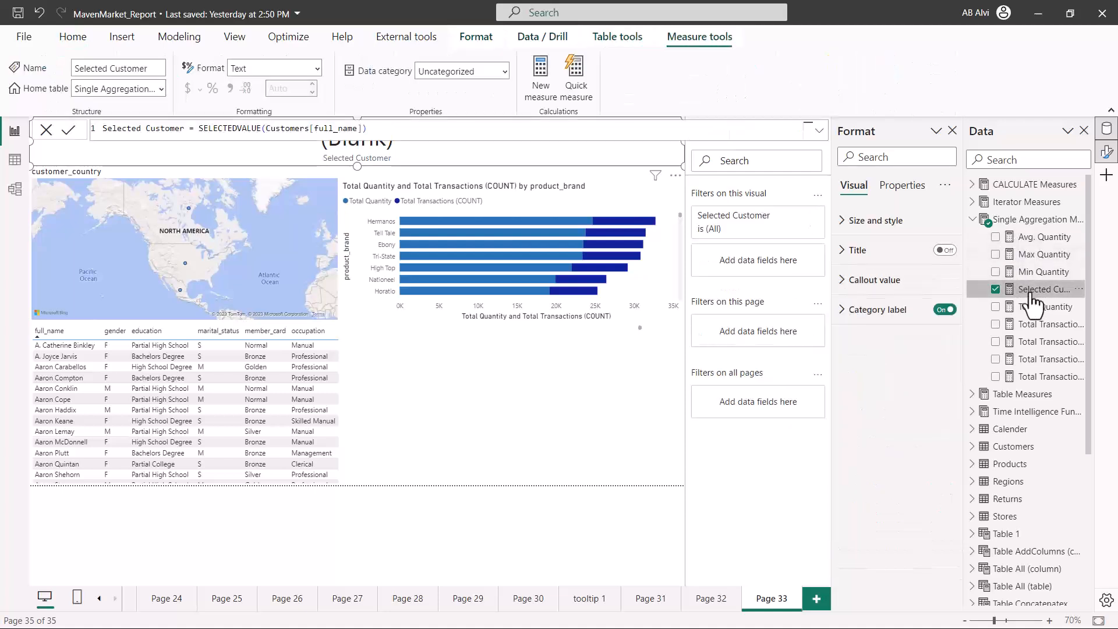
{"action": "left_click", "coordinate": [382, 128]}
{"action": "scroll", "coordinate": [382, 128], "scroll_direction": "up", "scroll_amount": 3}
{"action": "scroll", "coordinate": [382, 128], "scroll_direction": "up", "scroll_amount": 1}
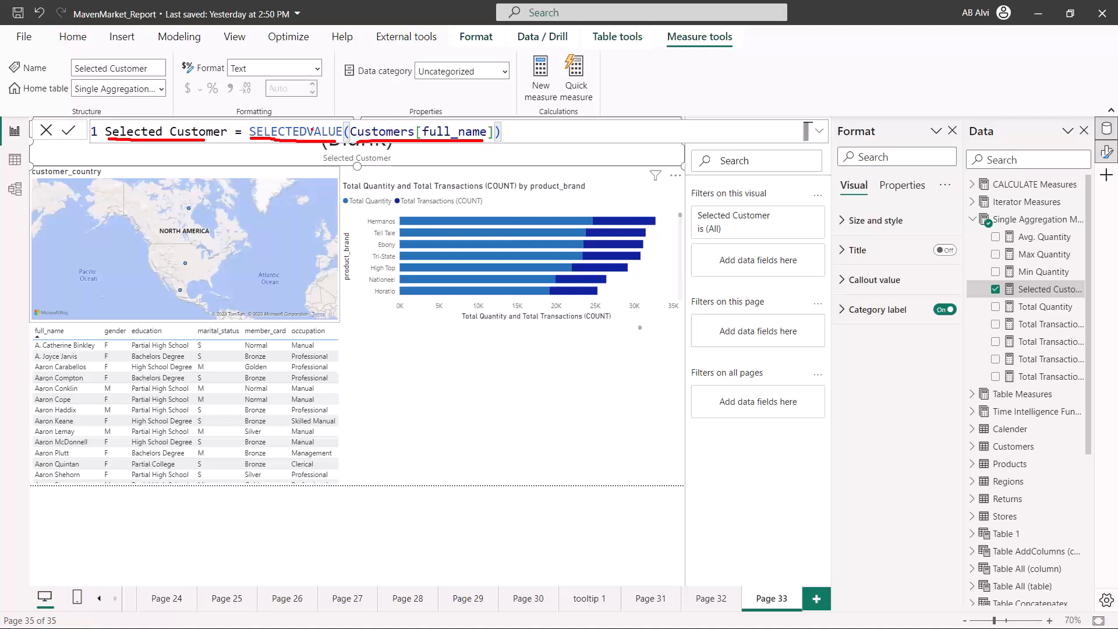
{"action": "mouse_move", "coordinate": [270, 128]}
{"action": "left_mouse_down"}
{"action": "mouse_move", "coordinate": [208, 124]}
{"action": "mouse_move", "coordinate": [221, 128]}
{"action": "left_mouse_up"}
{"action": "left_click", "coordinate": [256, 155]}
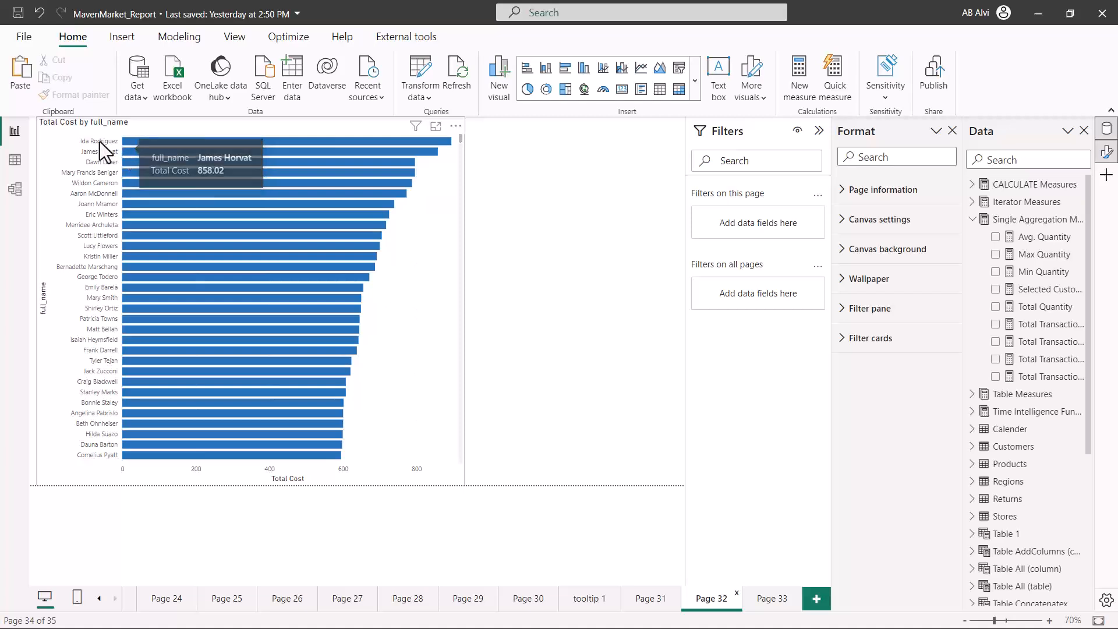
Step: Compare the Total Cost by full_name bars on Page 32 with the customer visuals on Page 33
{"action": "mouse_move", "coordinate": [137, 142]}
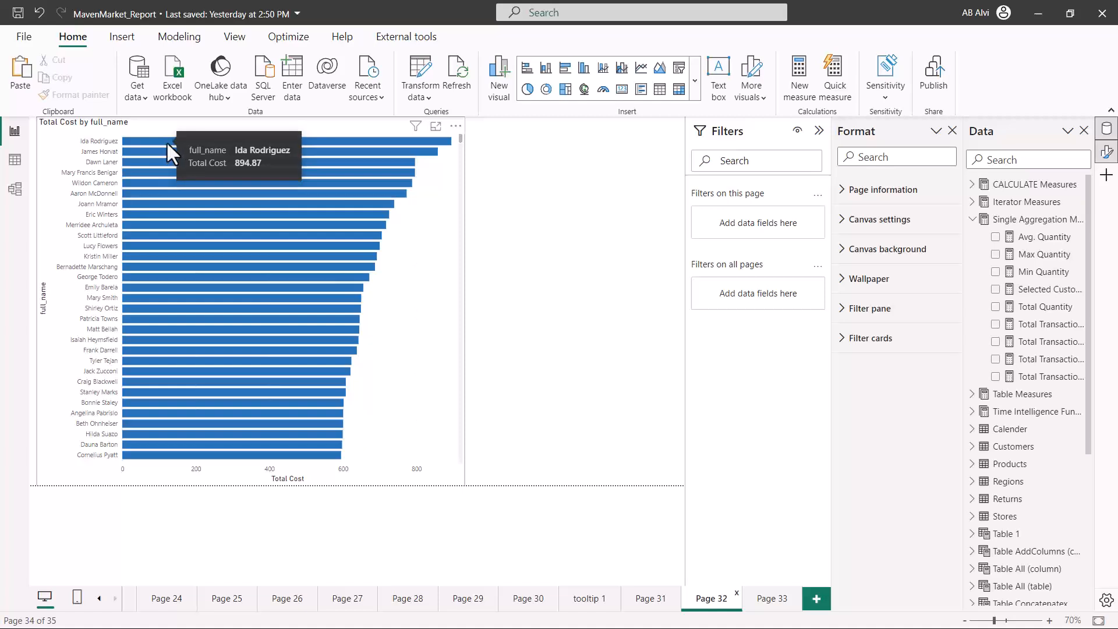
{"action": "left_click", "coordinate": [765, 600]}
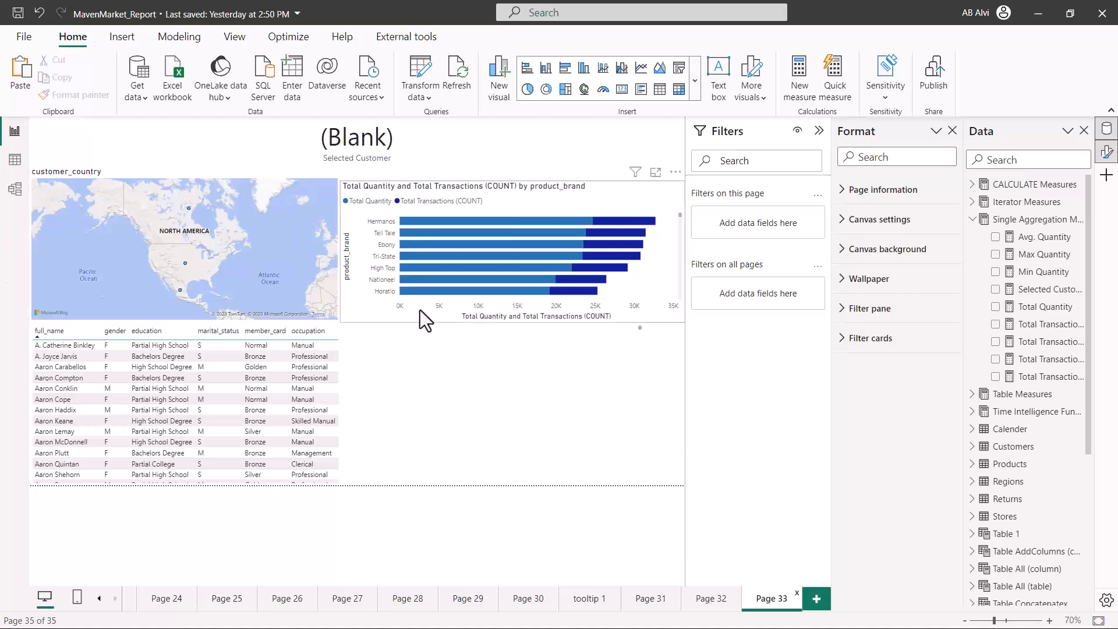
{"action": "left_click", "coordinate": [712, 604]}
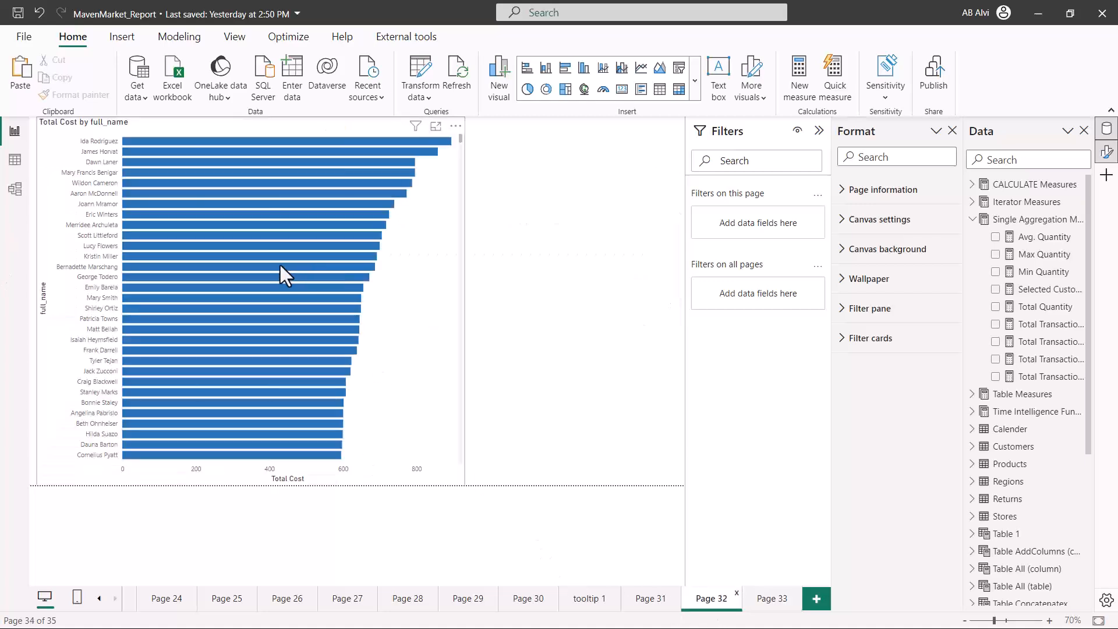
{"action": "mouse_move", "coordinate": [234, 142]}
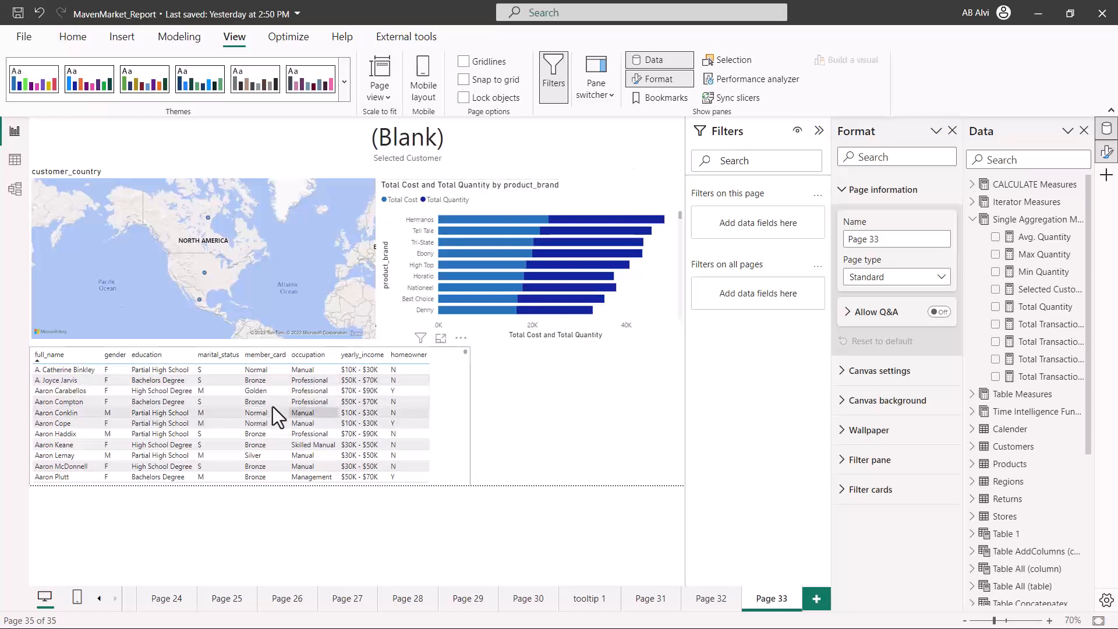
Step: Turn on drill-down mode for the customer_country map and expand all countries down one level to customer_city
{"action": "left_click", "coordinate": [243, 238]}
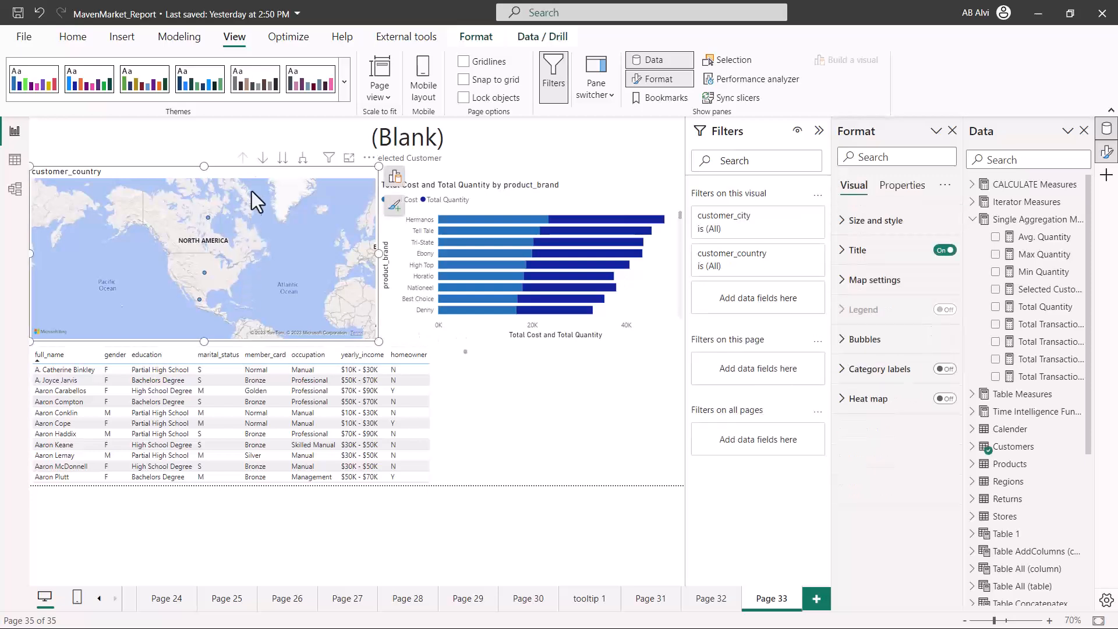
{"action": "left_click", "coordinate": [263, 161]}
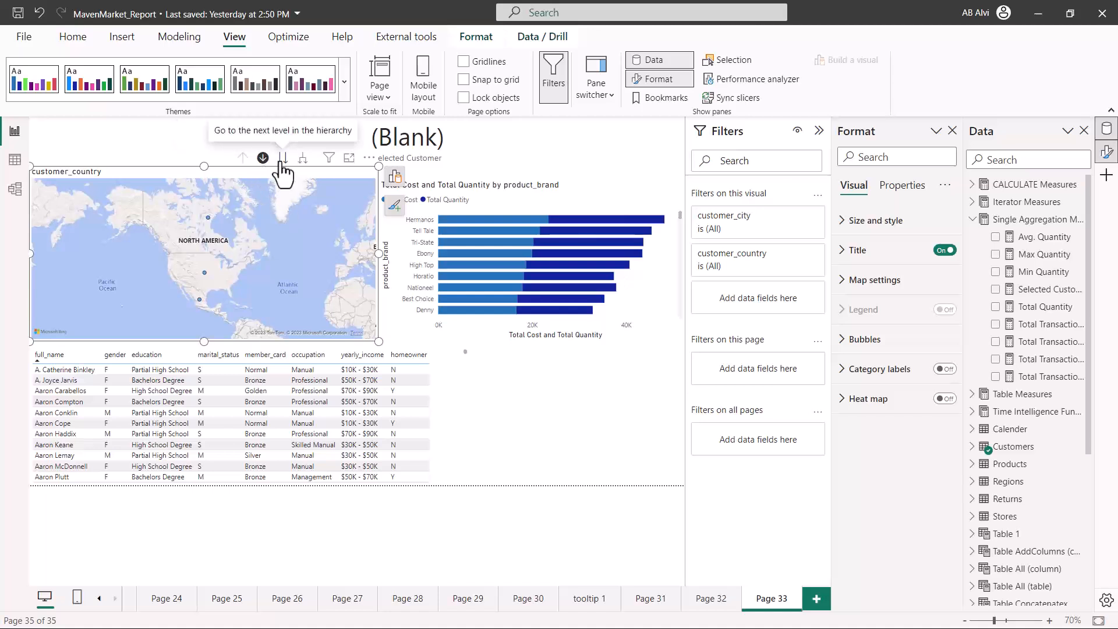
{"action": "left_click", "coordinate": [302, 158]}
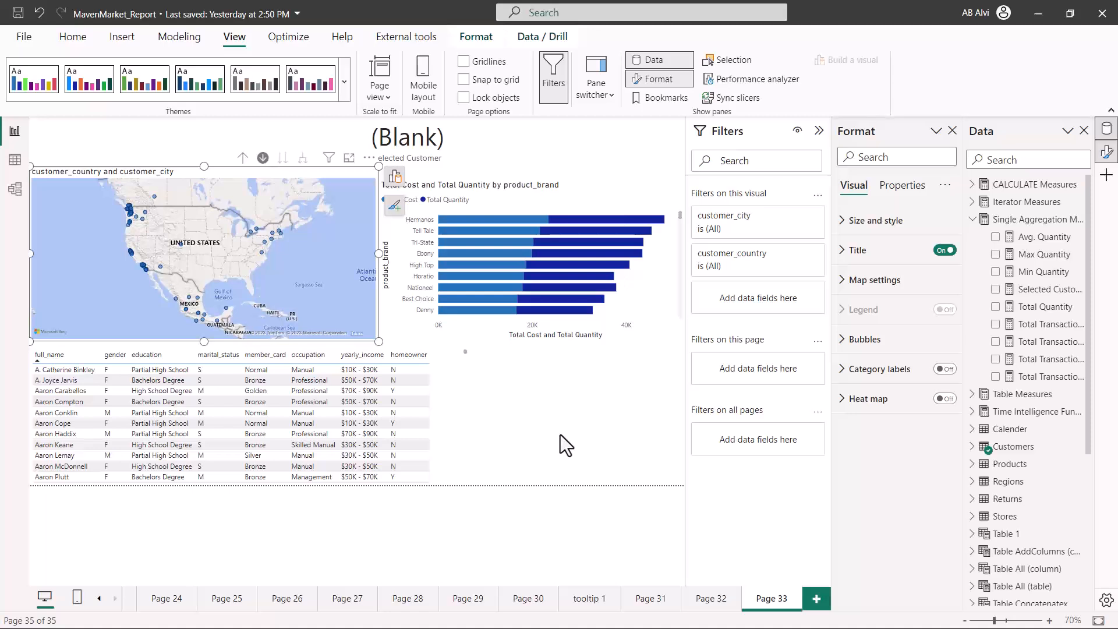
Step: Set the page type of Page 33 to Drillthrough in its page information
{"action": "left_click", "coordinate": [591, 416]}
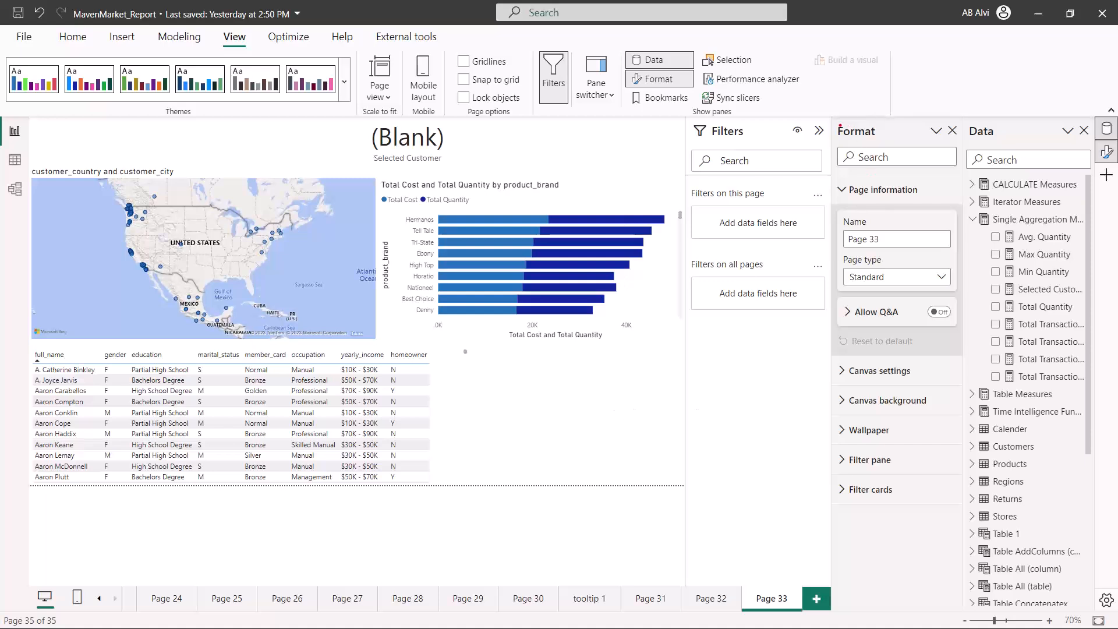
{"action": "mouse_move", "coordinate": [831, 119]}
{"action": "left_mouse_down"}
{"action": "mouse_move", "coordinate": [906, 288]}
{"action": "mouse_move", "coordinate": [962, 573]}
{"action": "left_mouse_up"}
{"action": "left_click_drag", "start_coordinate": [838, 140], "coordinate": [868, 140]}
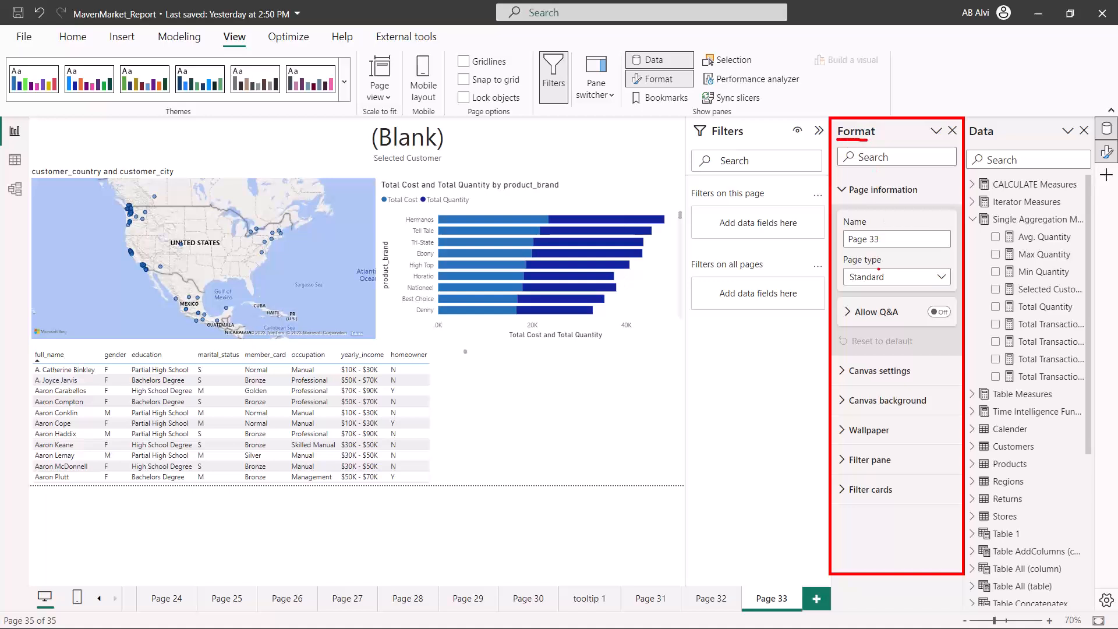
{"action": "key", "text": "Escape"}
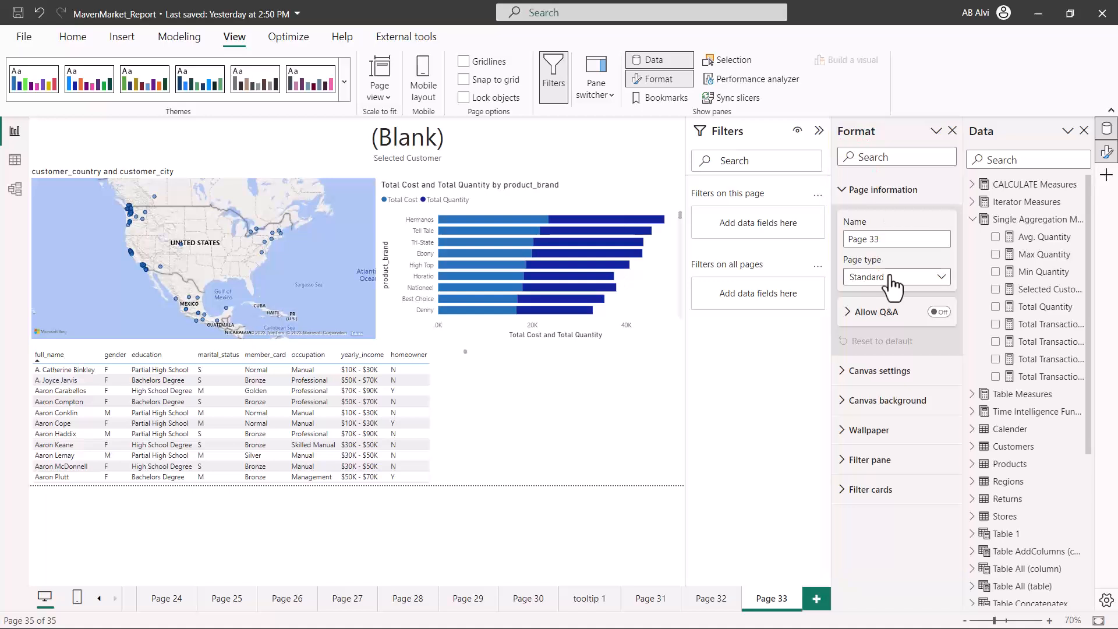
{"action": "left_click", "coordinate": [938, 280]}
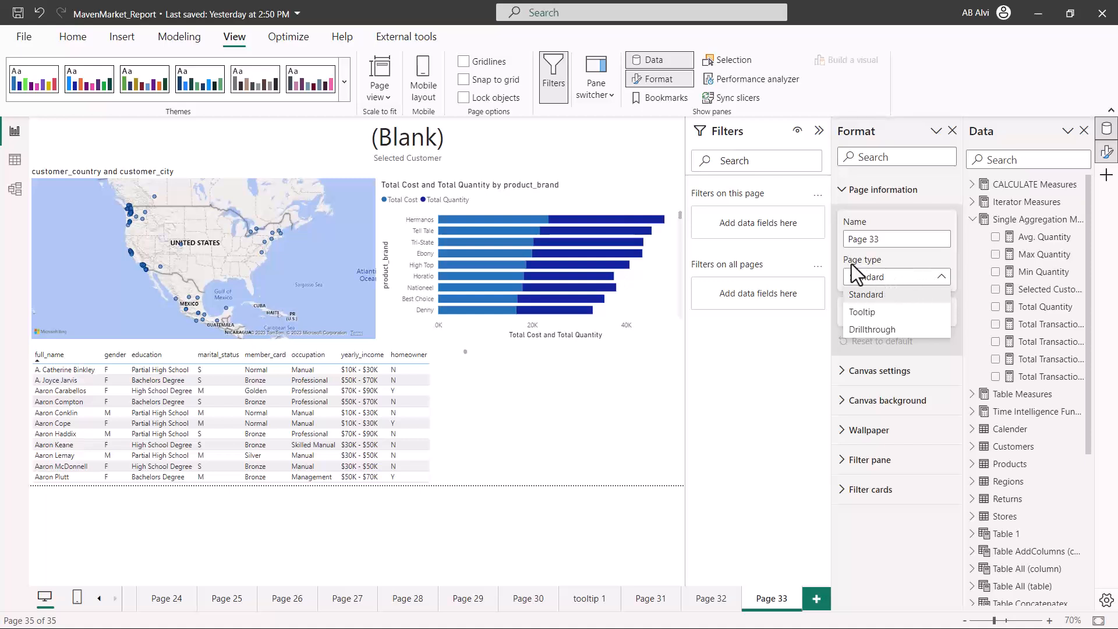
{"action": "left_click", "coordinate": [869, 331]}
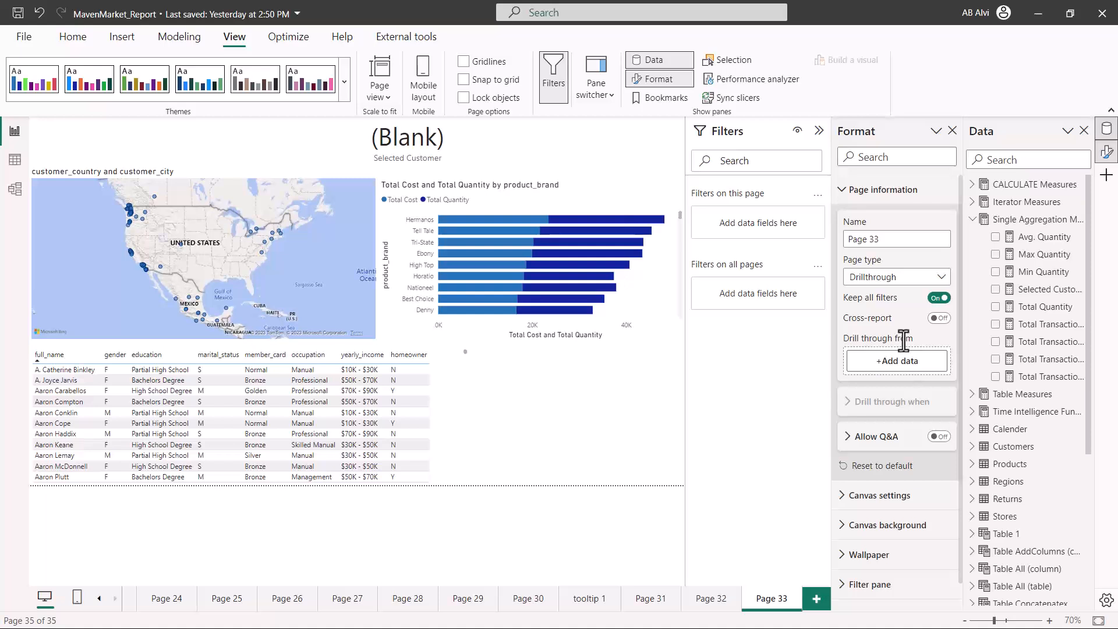
Step: Add full_name from the Customers table's customer_name folder as the field to drill through from
{"action": "left_click", "coordinate": [888, 366]}
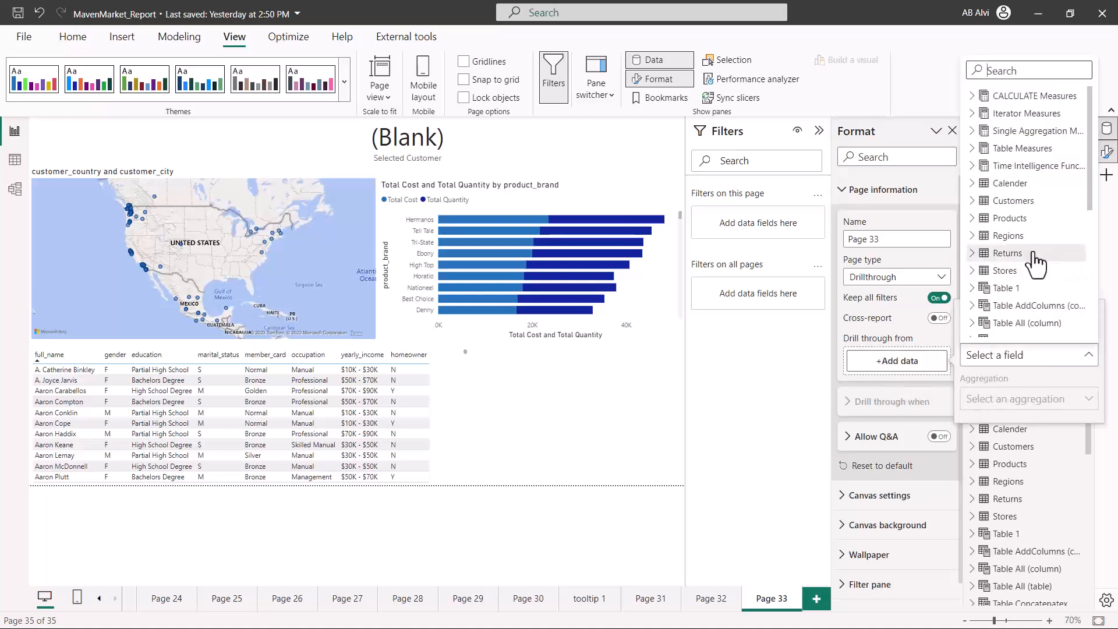
{"action": "left_click", "coordinate": [971, 200]}
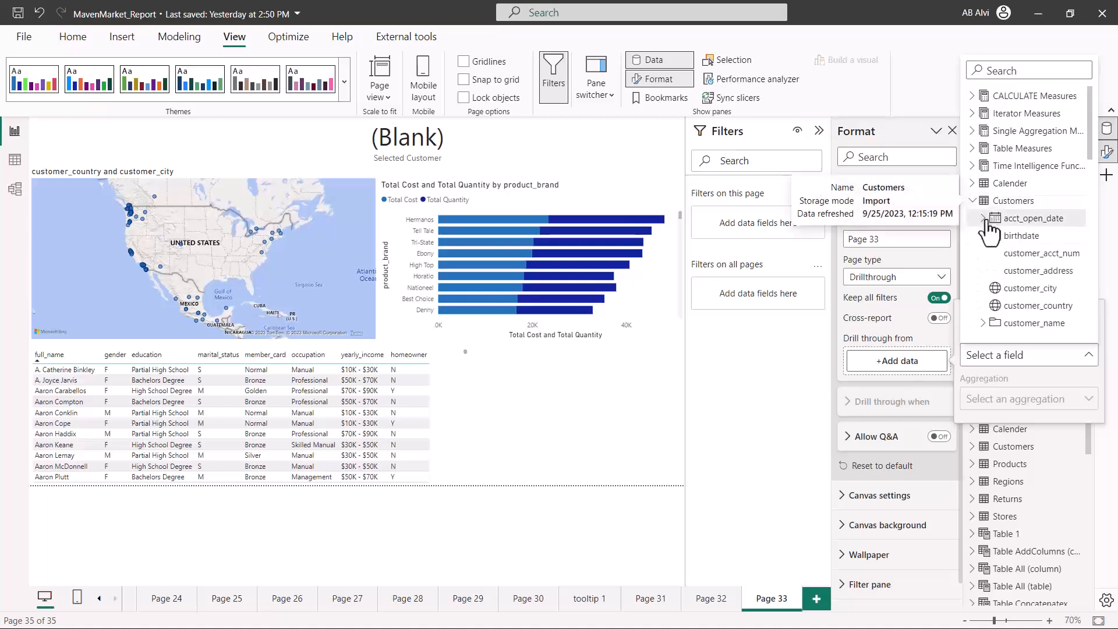
{"action": "scroll", "coordinate": [990, 256], "scroll_direction": "down", "scroll_amount": 2}
{"action": "left_click", "coordinate": [984, 248]}
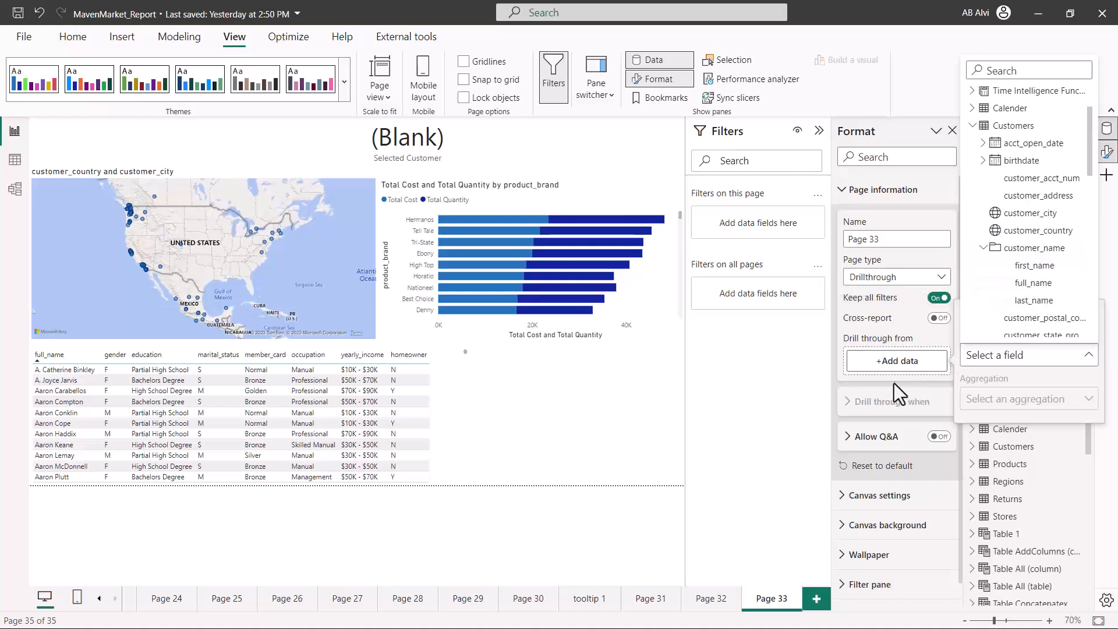
{"action": "left_click", "coordinate": [1025, 283]}
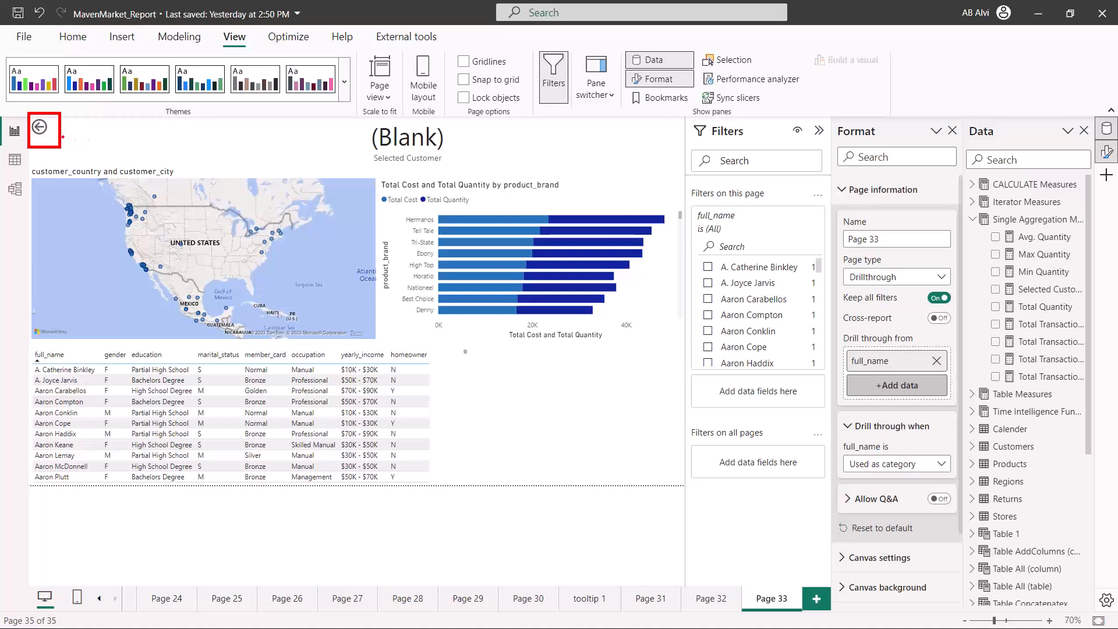
Step: Enlarge the back arrow on Page 33 downward until it reaches the map's upper edge
{"action": "left_click", "coordinate": [57, 134]}
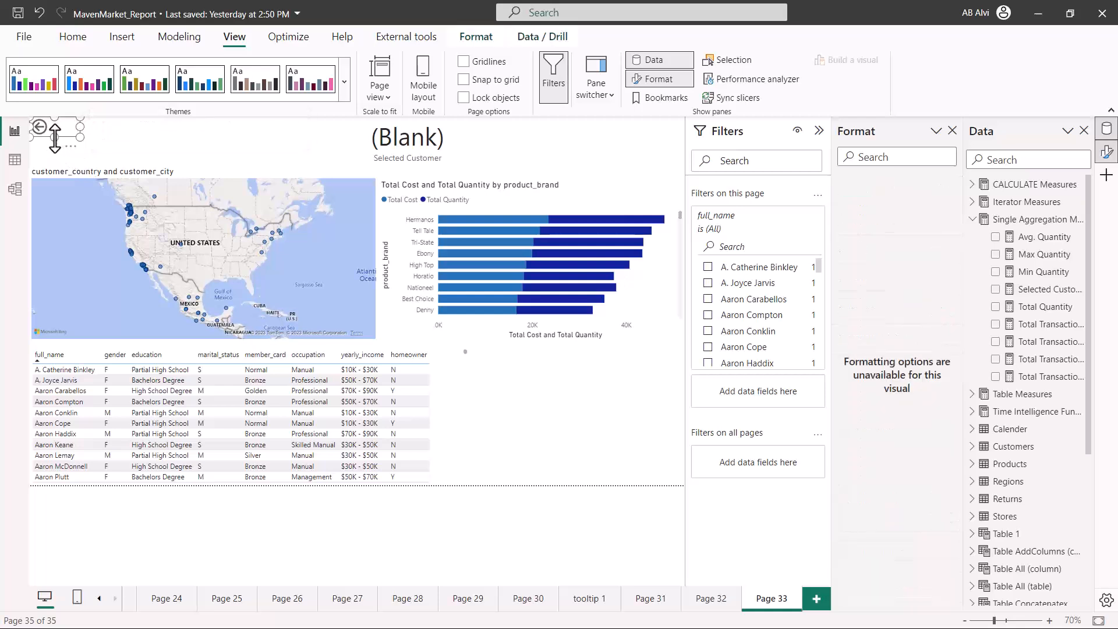
{"action": "left_click_drag", "start_coordinate": [55, 158], "coordinate": [55, 164]}
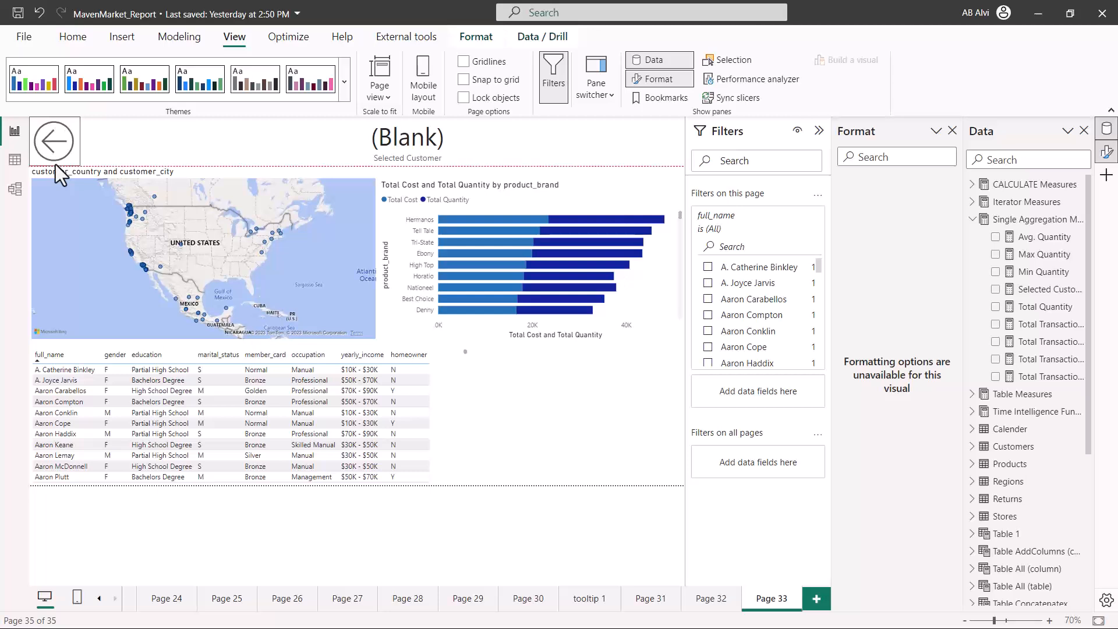
{"action": "left_click", "coordinate": [599, 444]}
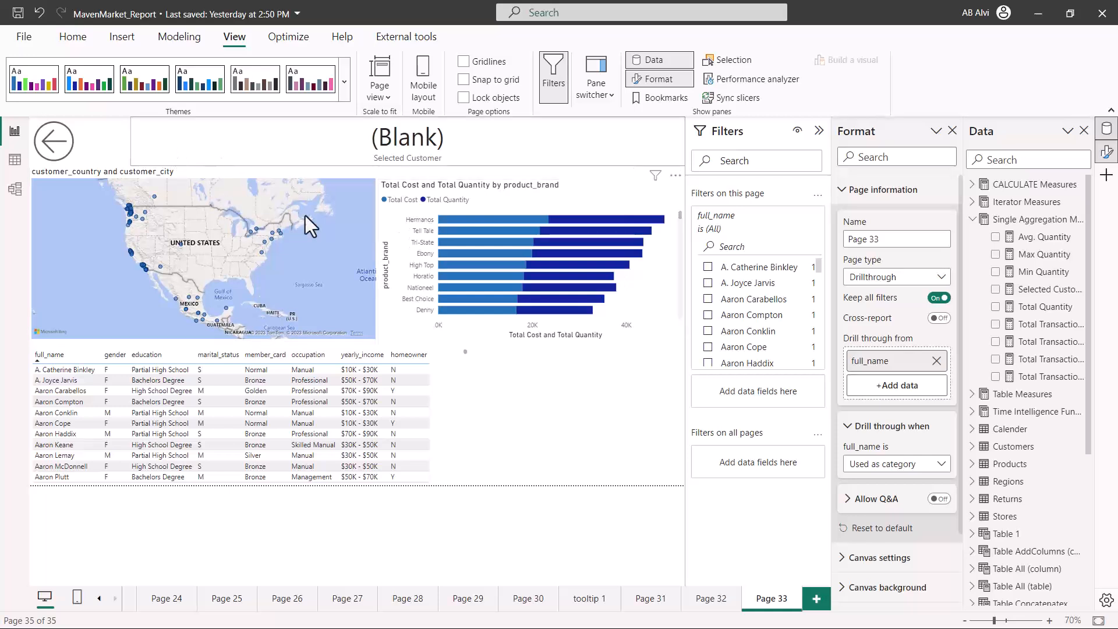
Step: On Page 32, drill through to Page 33 from the first customer's bar in the Total Cost by full_name chart
{"action": "left_click", "coordinate": [717, 598]}
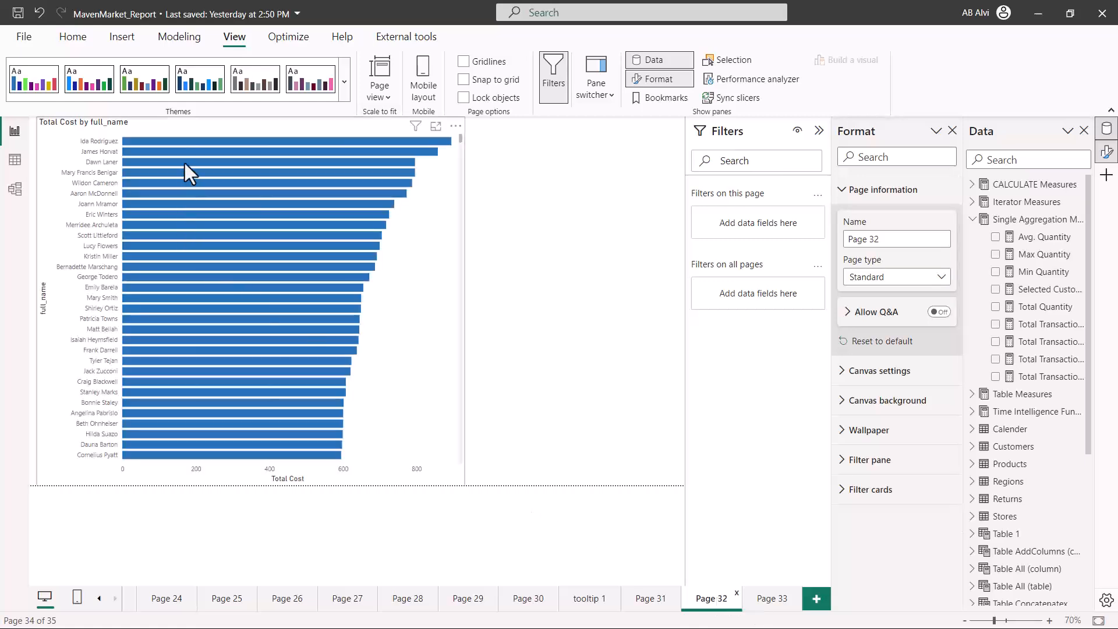
{"action": "left_click", "coordinate": [186, 140]}
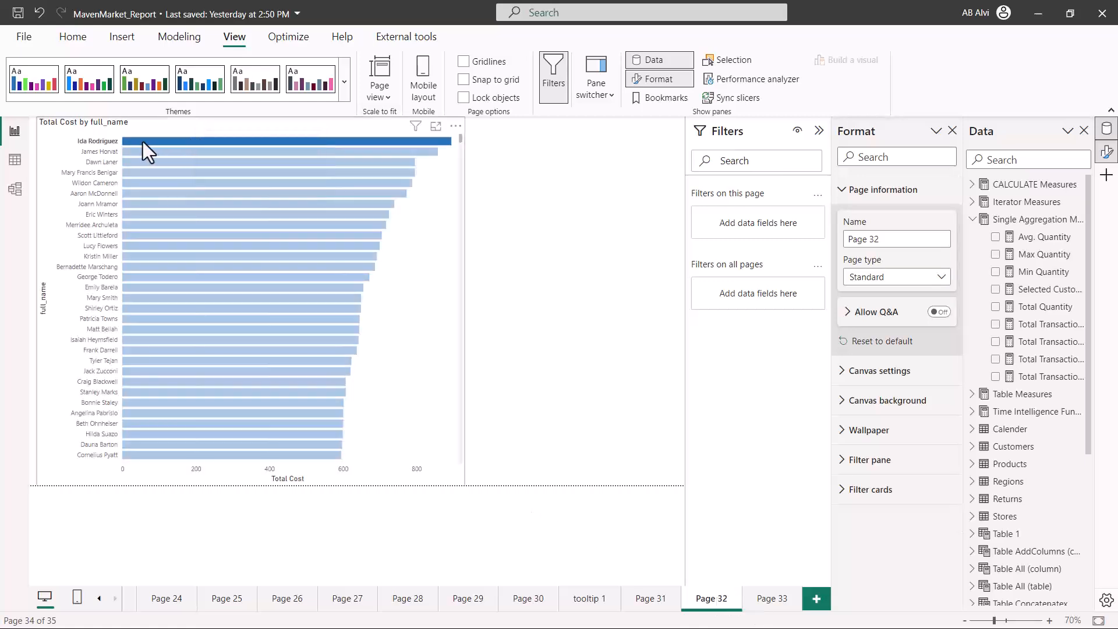
{"action": "mouse_move", "coordinate": [145, 141]}
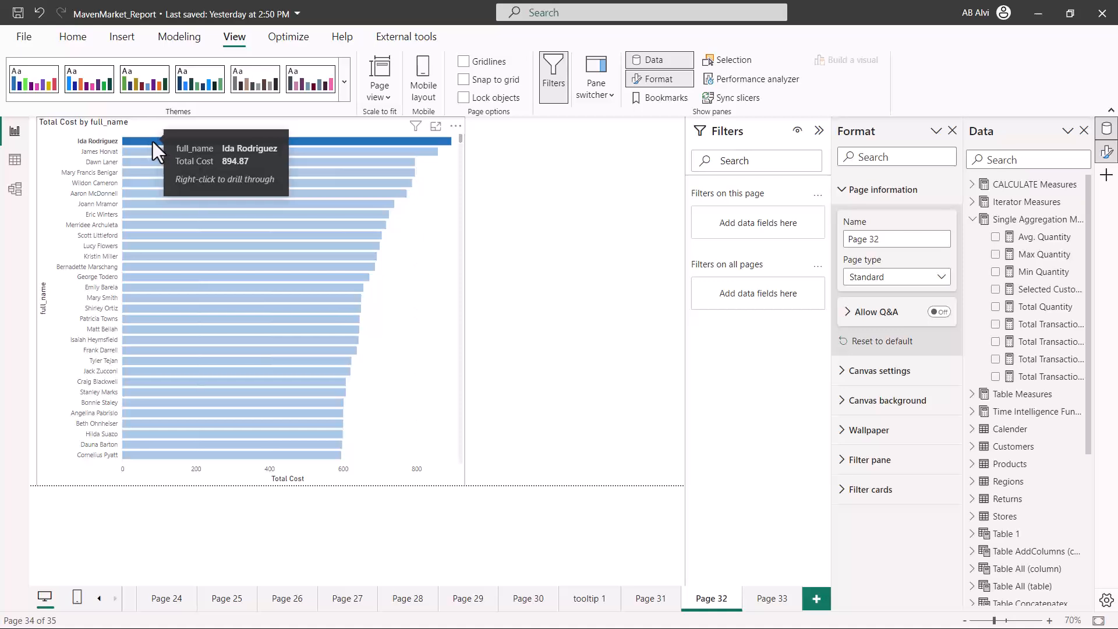
{"action": "left_click", "coordinate": [153, 141]}
{"action": "right_click", "coordinate": [152, 142]}
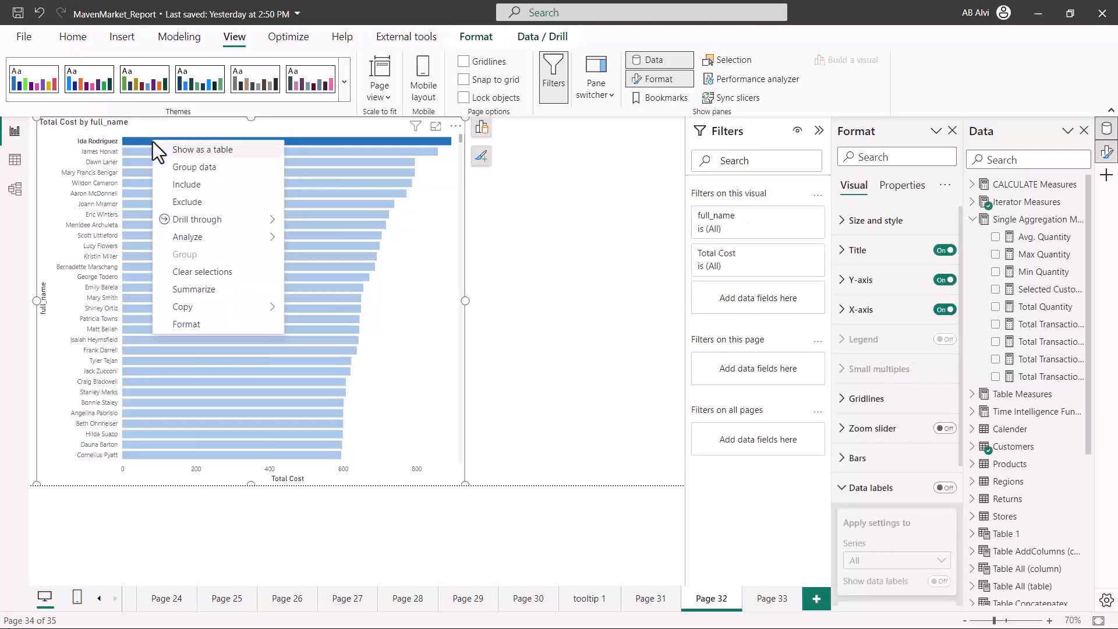
{"action": "mouse_move", "coordinate": [186, 224]}
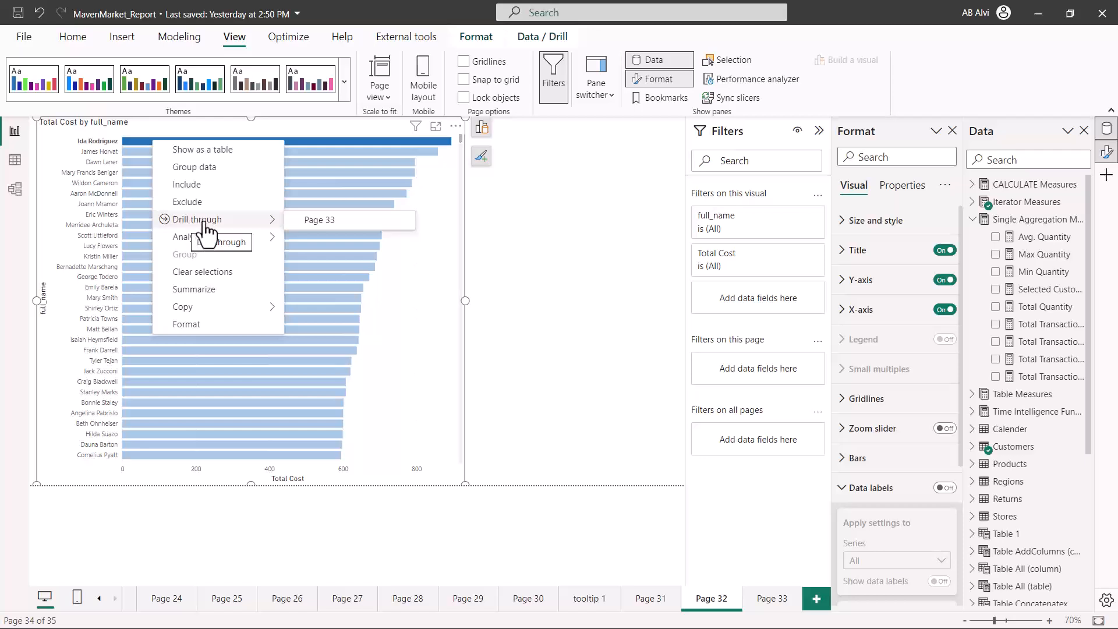
{"action": "left_click", "coordinate": [336, 222]}
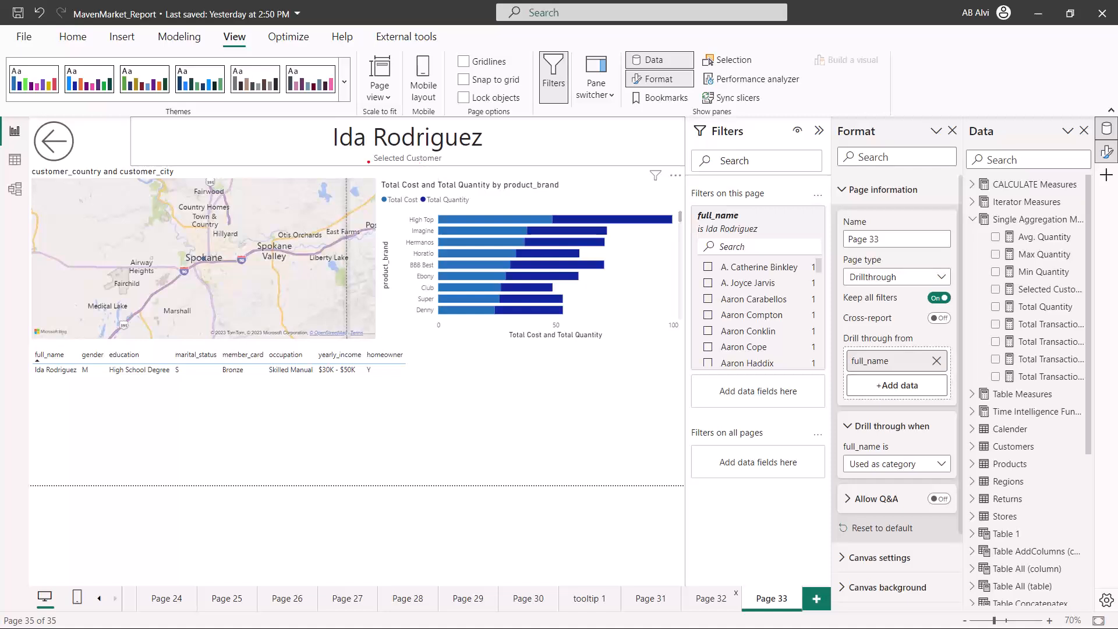
Step: Examine the Selected Customer card, the customer details row and the product_brand bars on the drilled-through page
{"action": "left_click_drag", "start_coordinate": [330, 154], "coordinate": [498, 157]}
{"action": "left_click_drag", "start_coordinate": [328, 115], "coordinate": [324, 174]}
{"action": "mouse_move", "coordinate": [326, 114]}
{"action": "left_mouse_down"}
{"action": "mouse_move", "coordinate": [487, 122]}
{"action": "mouse_move", "coordinate": [493, 157]}
{"action": "left_mouse_up"}
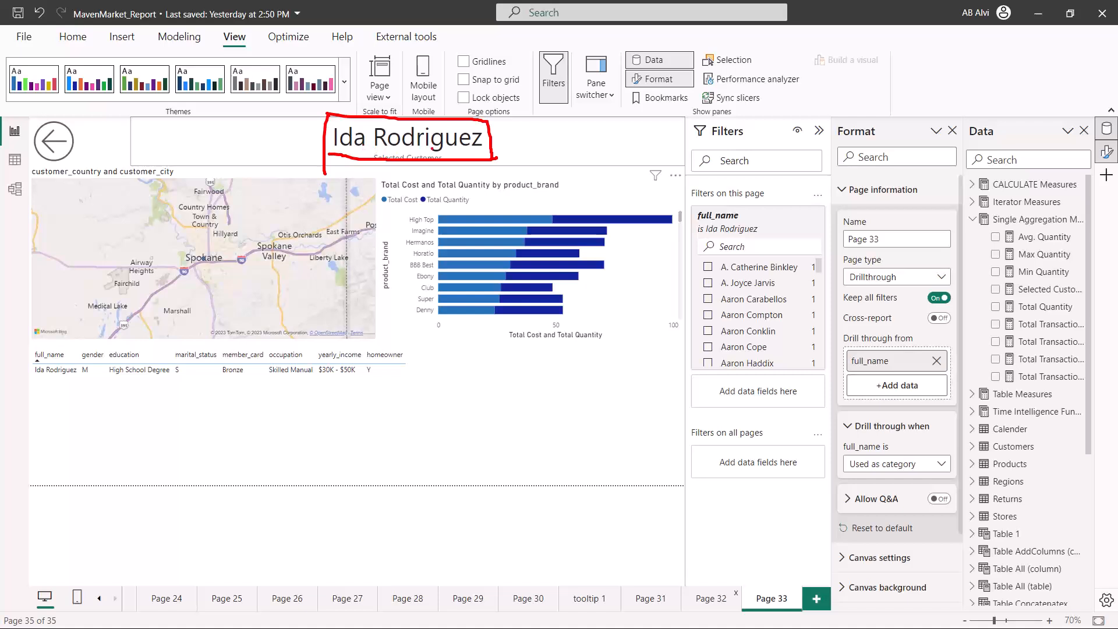
{"action": "left_click_drag", "start_coordinate": [39, 381], "coordinate": [388, 383]}
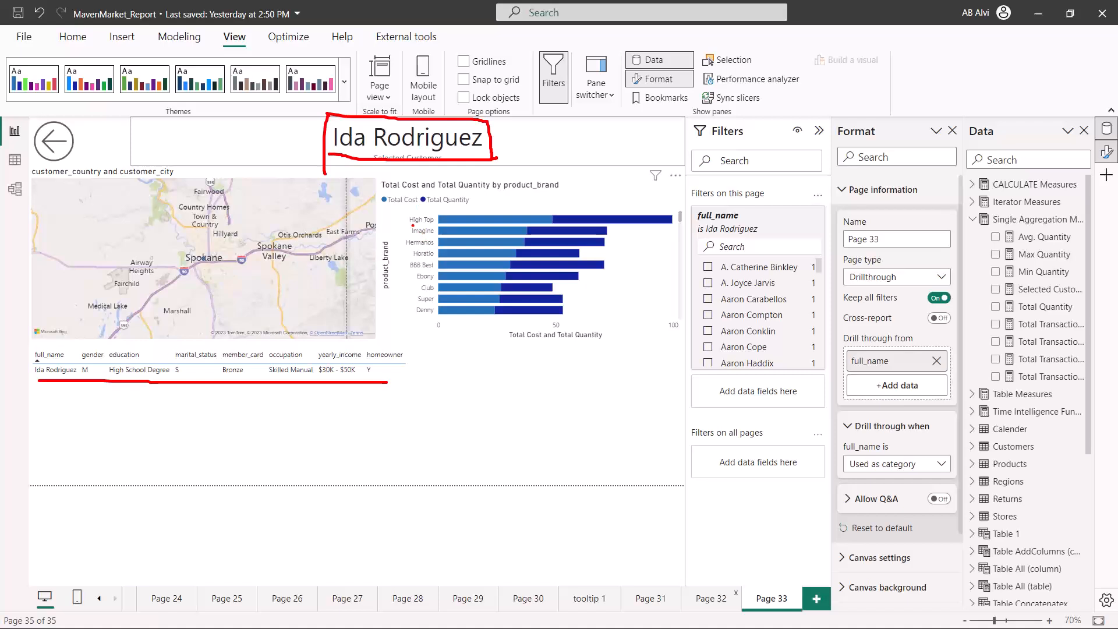
{"action": "left_click_drag", "start_coordinate": [413, 225], "coordinate": [423, 223]}
{"action": "key", "text": "Escape"}
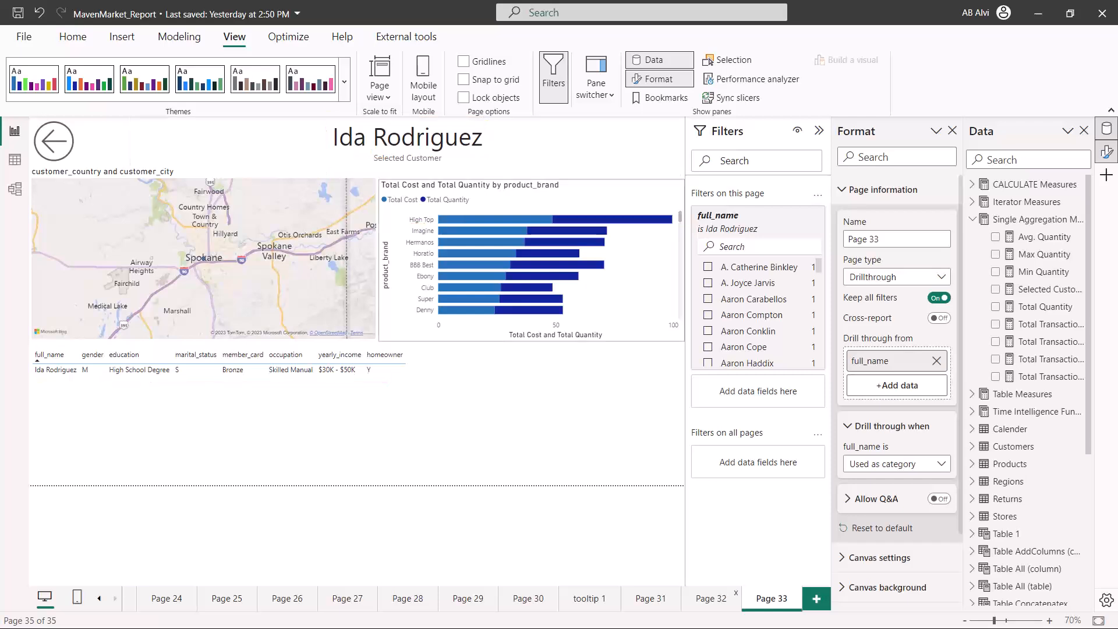
{"action": "mouse_move", "coordinate": [464, 220]}
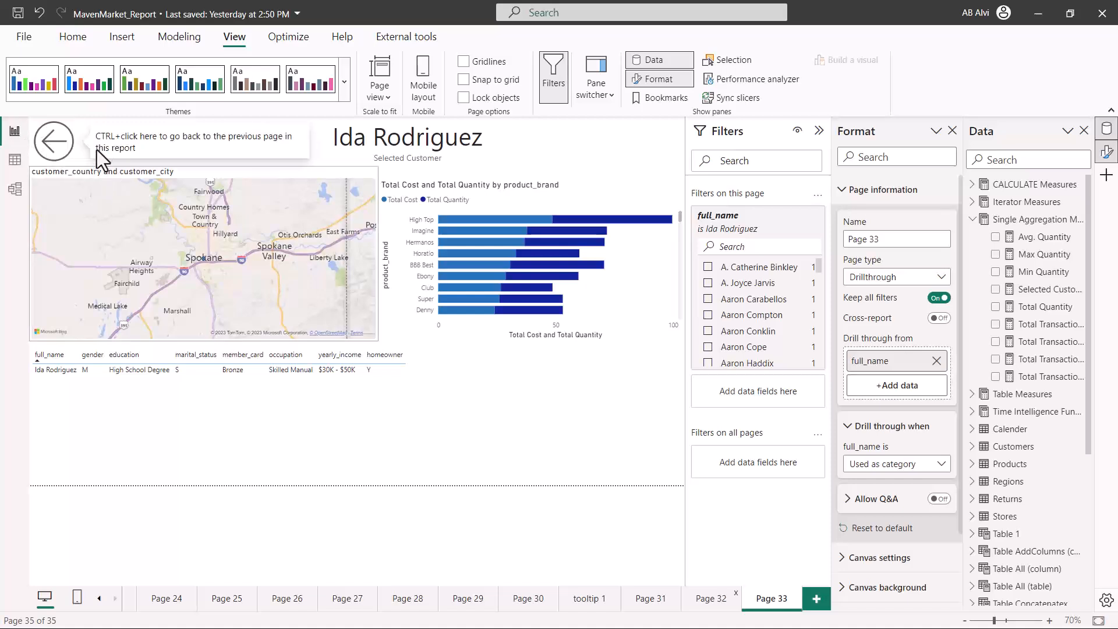
Step: Go back to Page 32 and drill through to Page 33 from the fourth customer's Total Cost bar
{"action": "left_click", "coordinate": [53, 151], "text": "ctrl"}
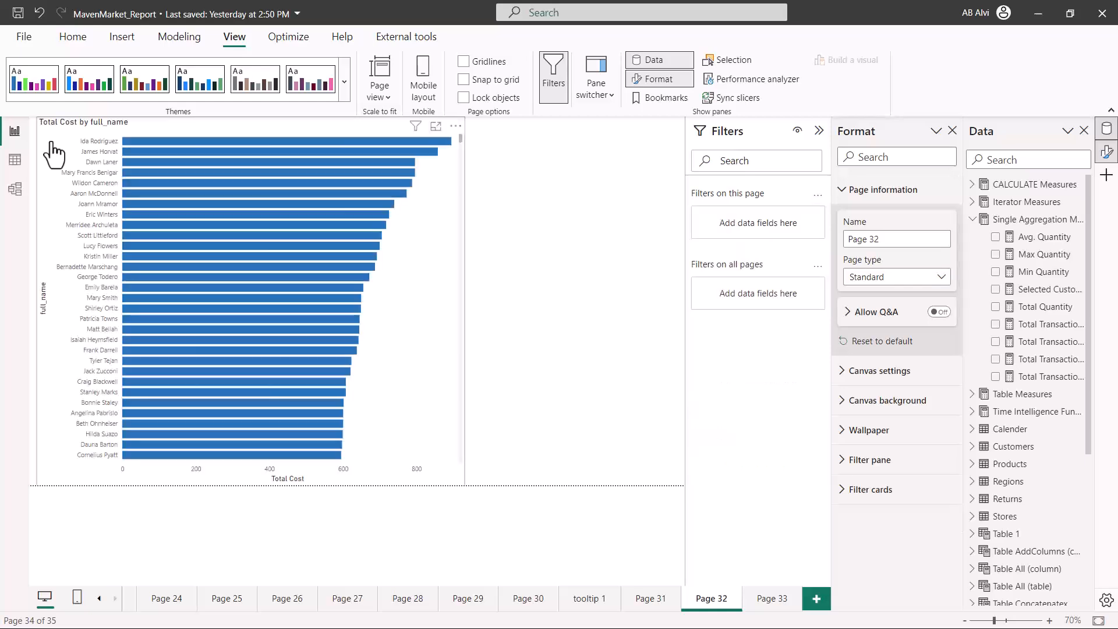
{"action": "left_click", "coordinate": [179, 170]}
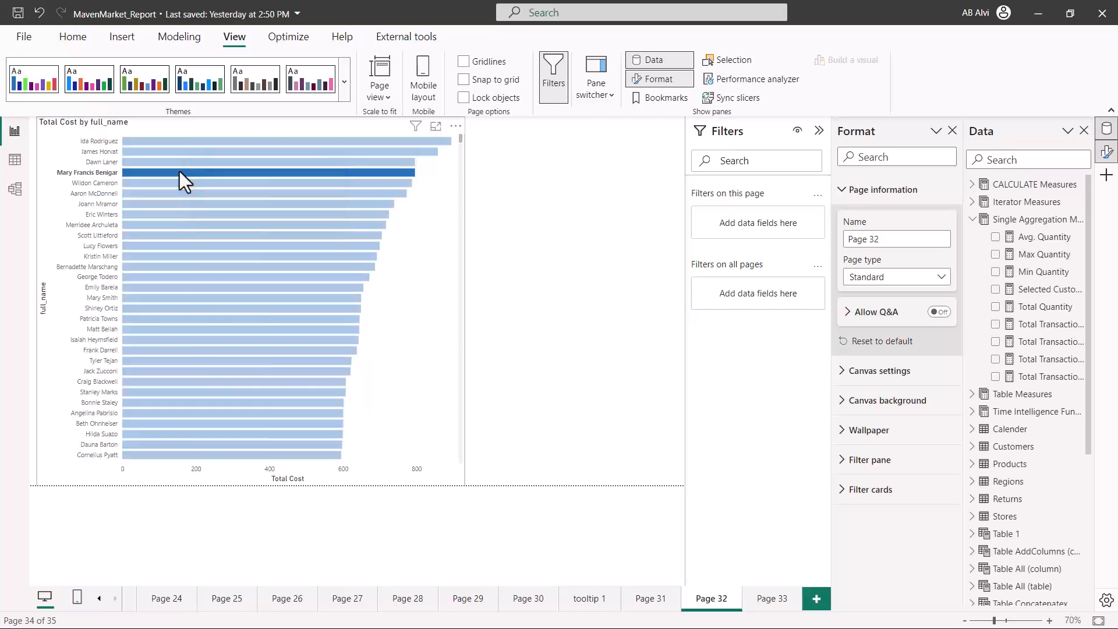
{"action": "right_click", "coordinate": [179, 171]}
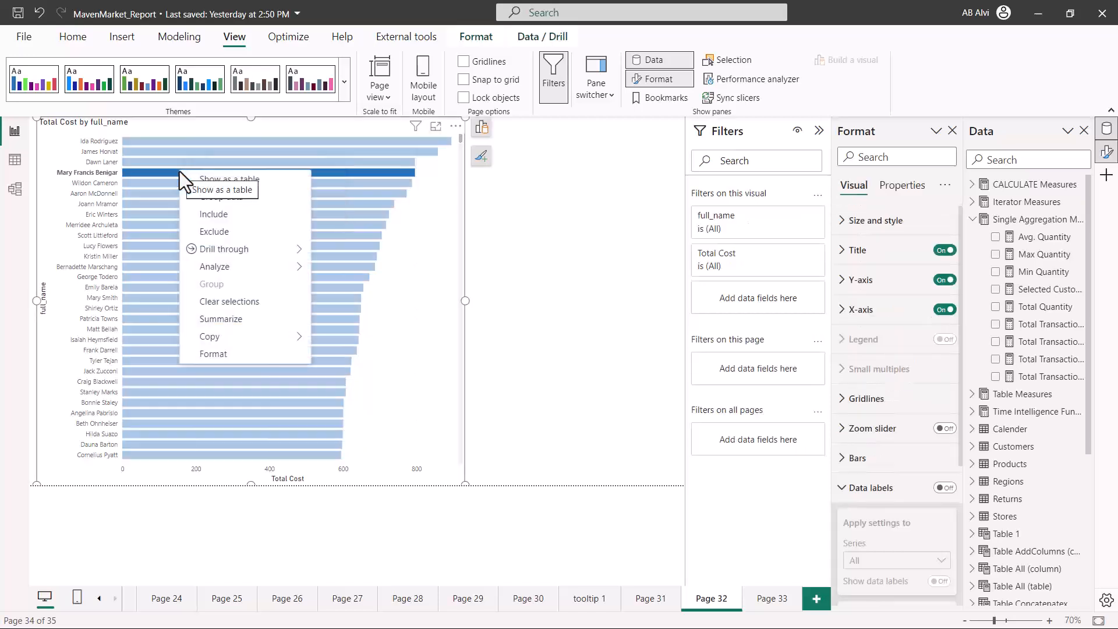
{"action": "mouse_move", "coordinate": [280, 251]}
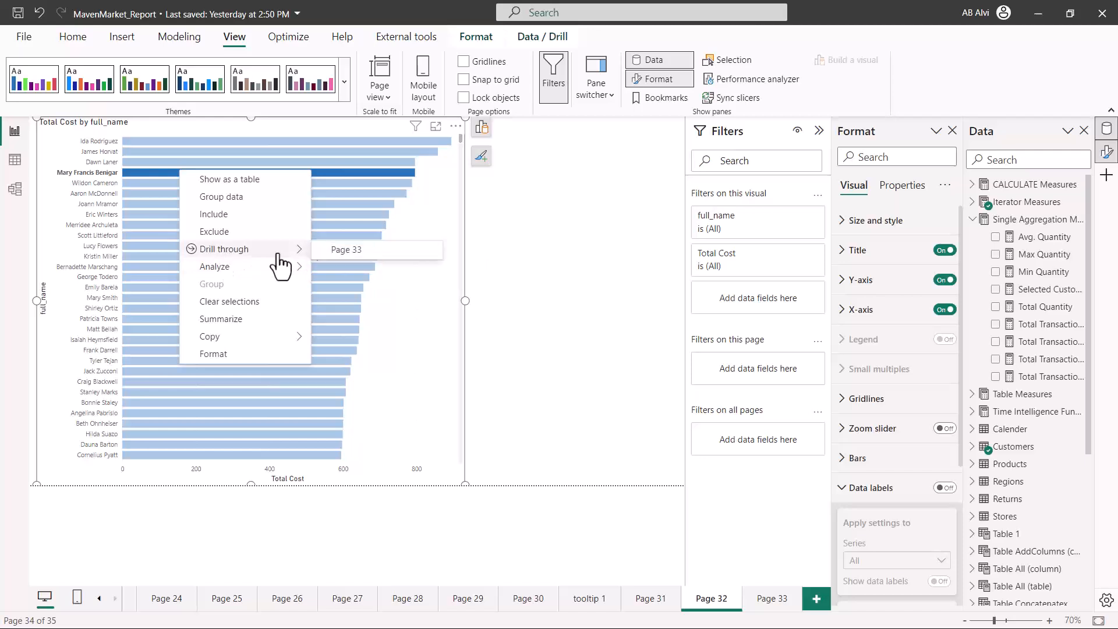
{"action": "left_click", "coordinate": [337, 256]}
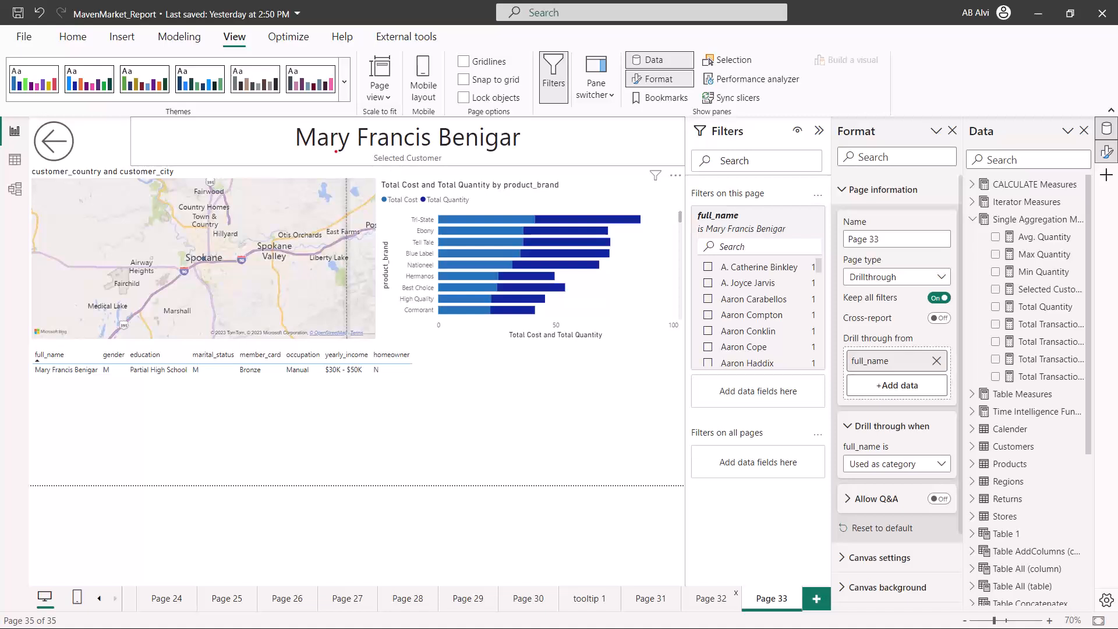
{"action": "left_click_drag", "start_coordinate": [296, 154], "coordinate": [524, 161]}
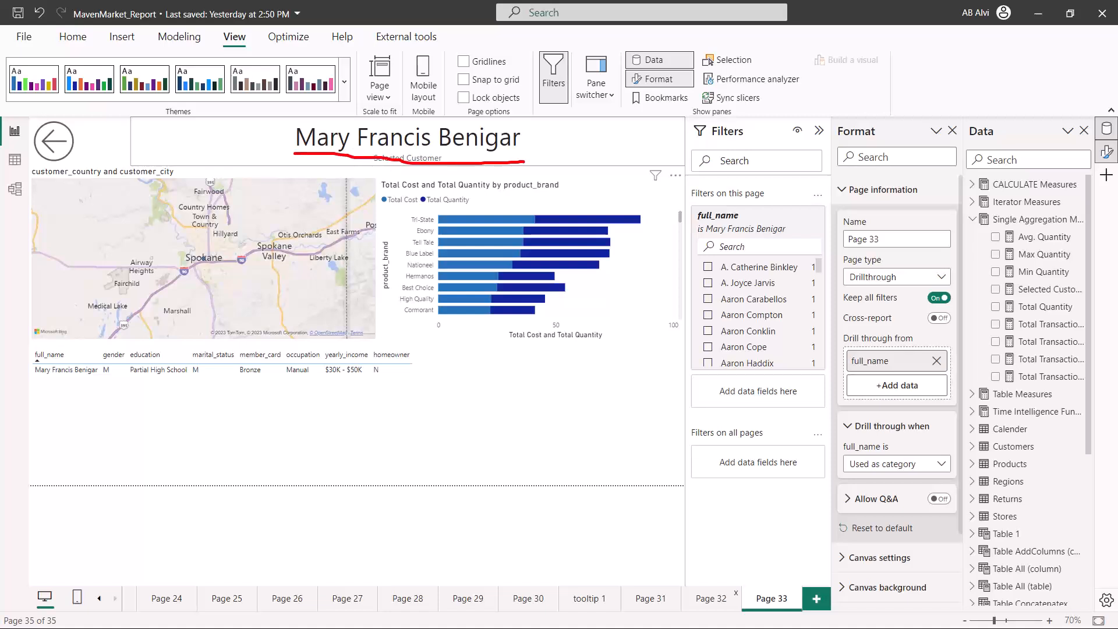